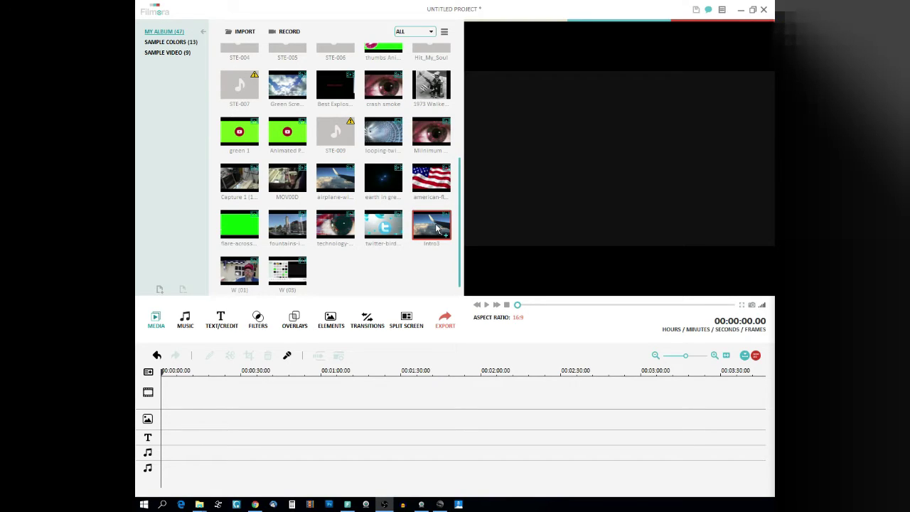
Place the Intro3 airplane, American flag, fountains and technology eyeball clips end to end on the video track.
{"action": "left_click_drag", "start_coordinate": [435, 227], "coordinate": [200, 401]}
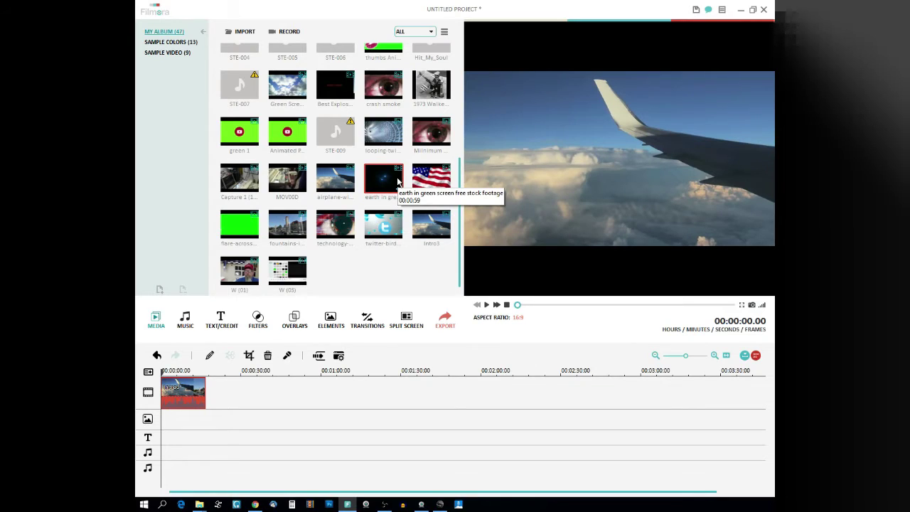
{"action": "left_click_drag", "start_coordinate": [437, 181], "coordinate": [224, 398]}
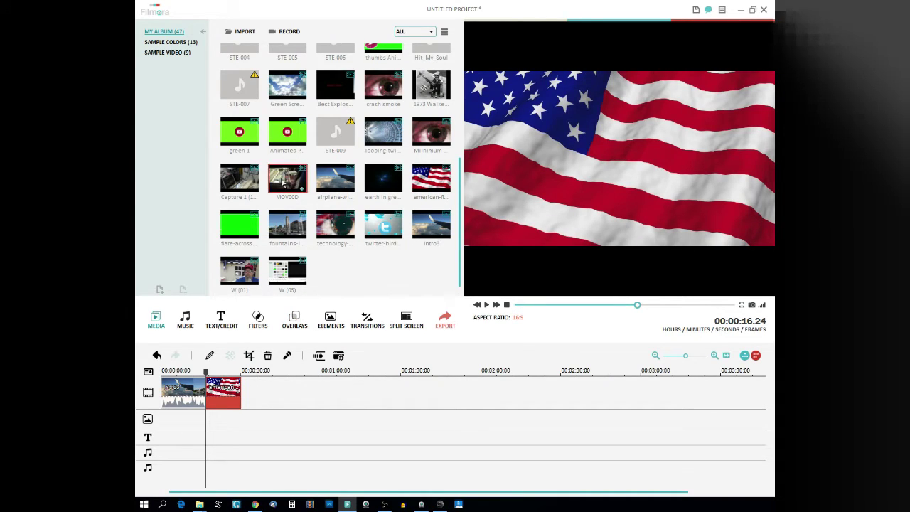
{"action": "left_click_drag", "start_coordinate": [288, 234], "coordinate": [251, 400]}
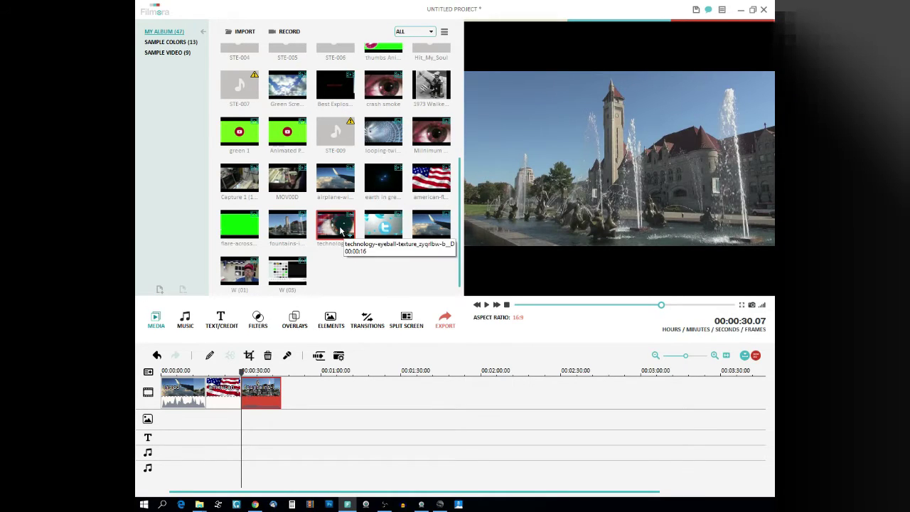
{"action": "left_click_drag", "start_coordinate": [334, 226], "coordinate": [295, 398]}
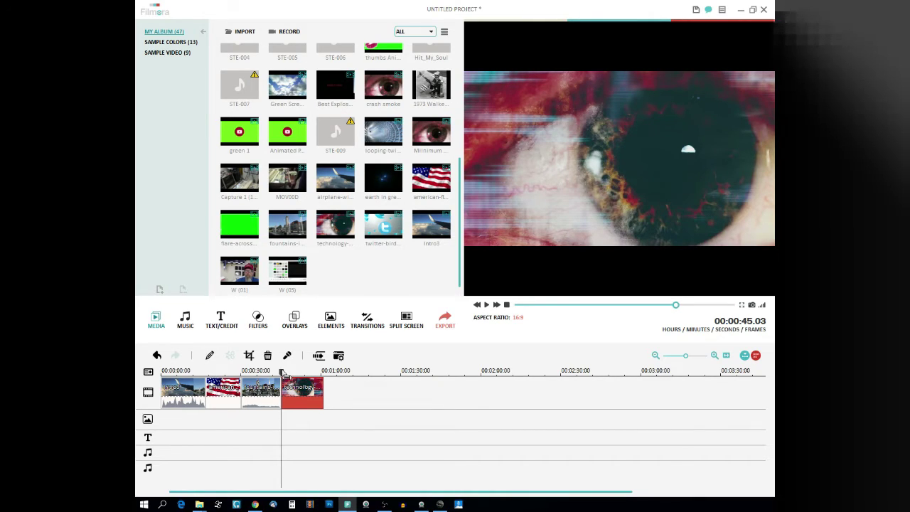
Split the Intro3 airplane clip at 00:00:04.17 and delete the part after the cut.
{"action": "left_click_drag", "start_coordinate": [281, 371], "coordinate": [252, 371]}
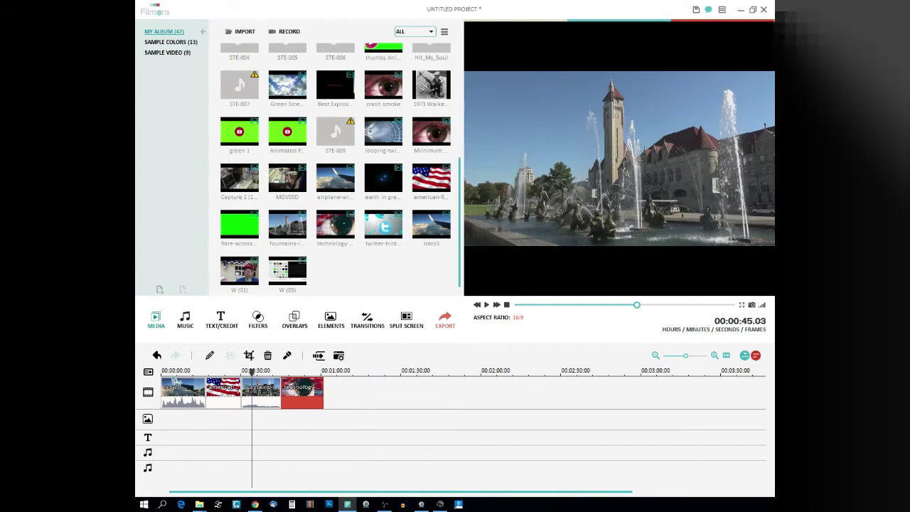
{"action": "left_click", "coordinate": [176, 371]}
{"action": "left_click_drag", "start_coordinate": [178, 382], "coordinate": [172, 382]}
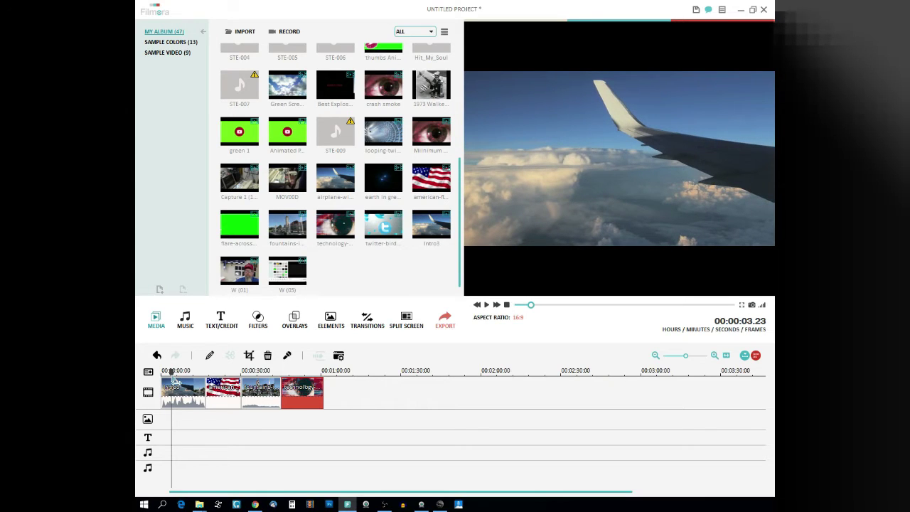
{"action": "left_click_drag", "start_coordinate": [173, 382], "coordinate": [176, 381]}
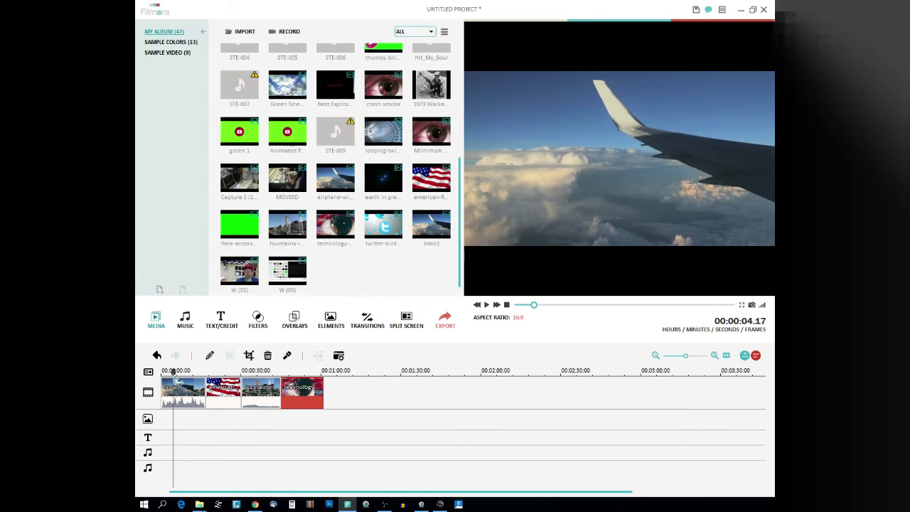
{"action": "left_click", "coordinate": [198, 402]}
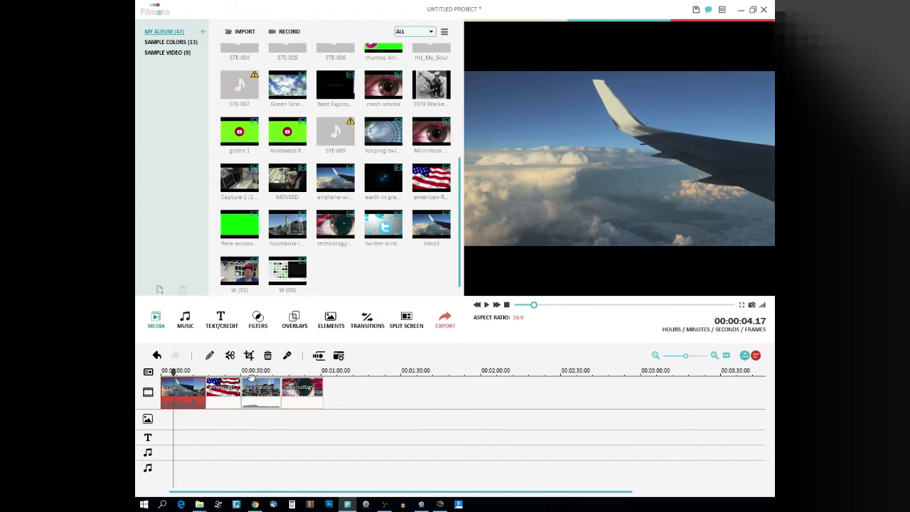
{"action": "left_click", "coordinate": [231, 356]}
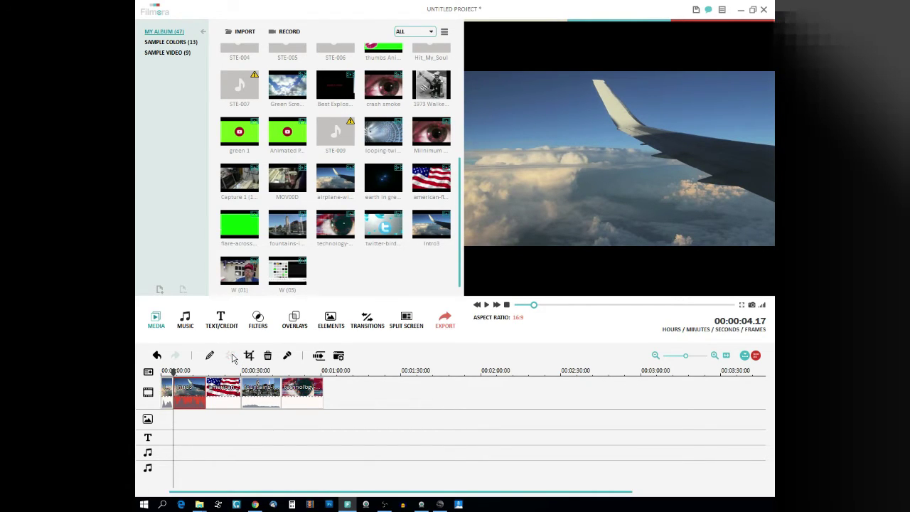
{"action": "key", "text": "Delete"}
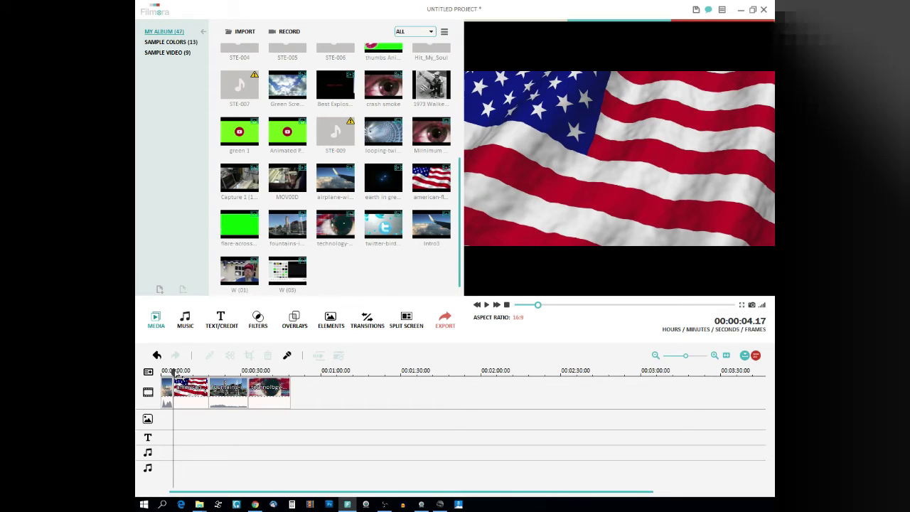
Split the American flag clip at 00:00:11.01 and delete its second part.
{"action": "left_click_drag", "start_coordinate": [173, 375], "coordinate": [189, 373]}
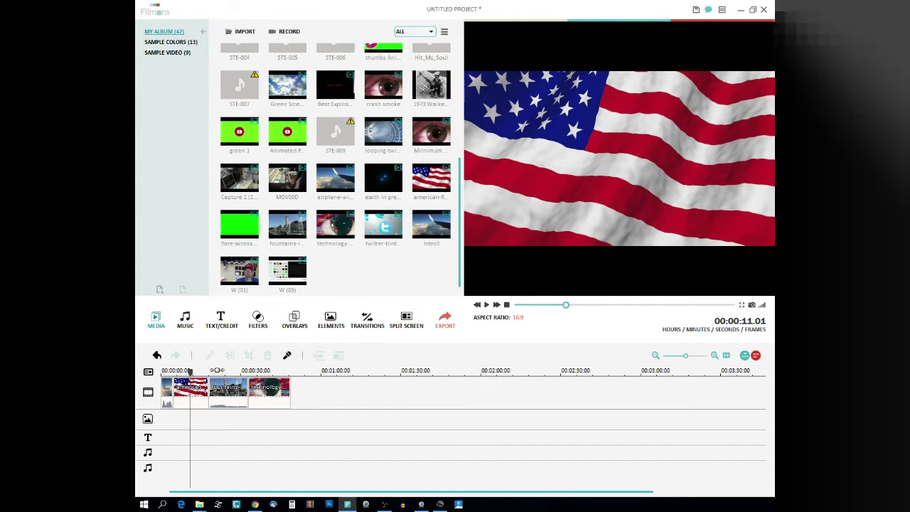
{"action": "left_click", "coordinate": [202, 399]}
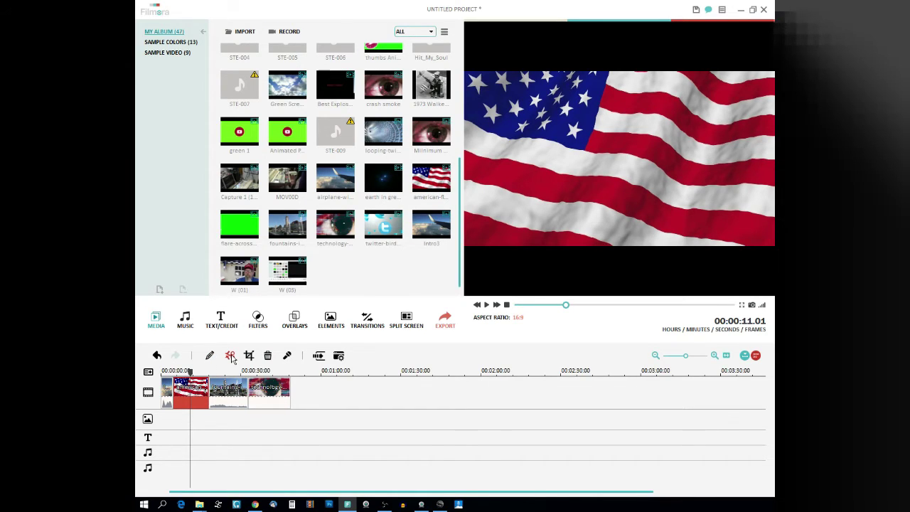
{"action": "left_click", "coordinate": [230, 358]}
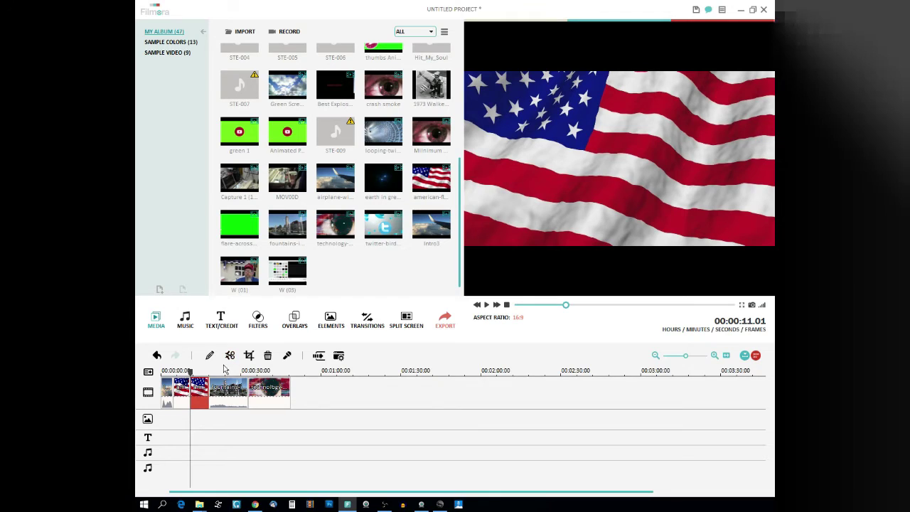
{"action": "key", "text": "Delete"}
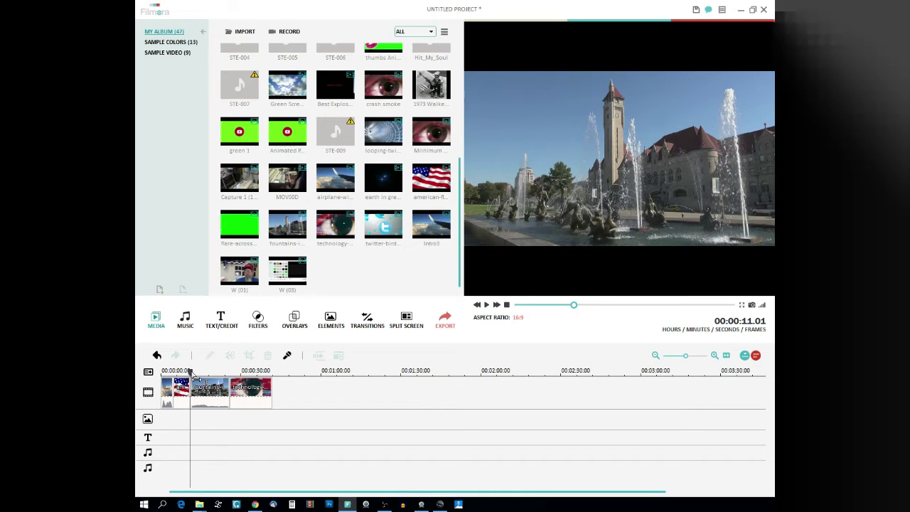
Split the fountains clip at 00:00:18.04 on the timeline and remove its remaining portion.
{"action": "left_click_drag", "start_coordinate": [191, 373], "coordinate": [209, 373]}
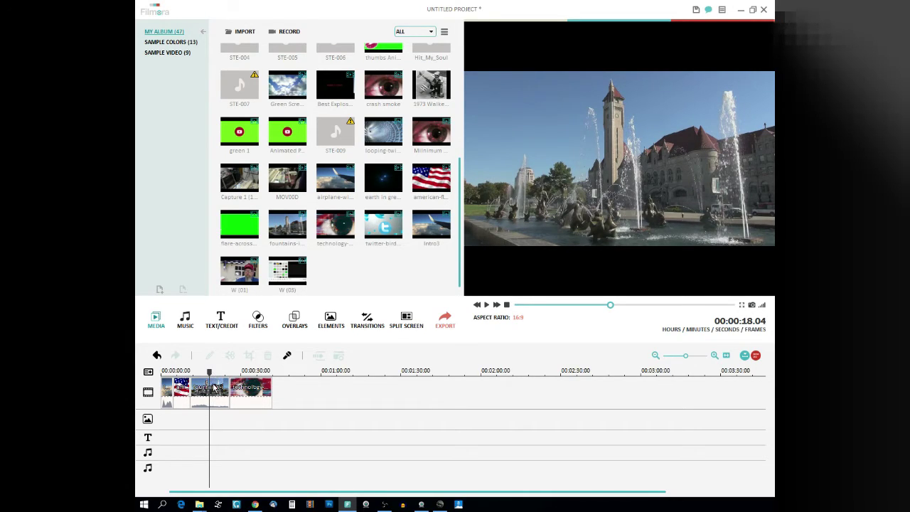
{"action": "left_click", "coordinate": [218, 396]}
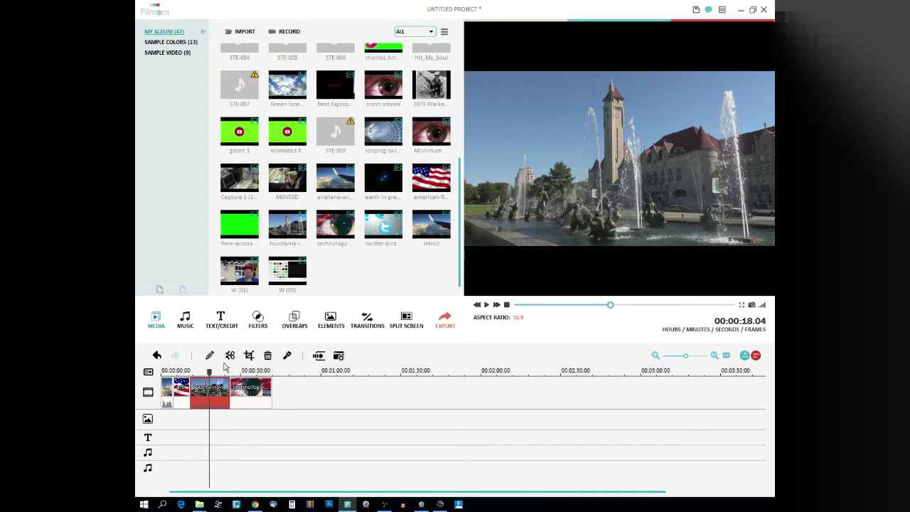
{"action": "left_click", "coordinate": [230, 358]}
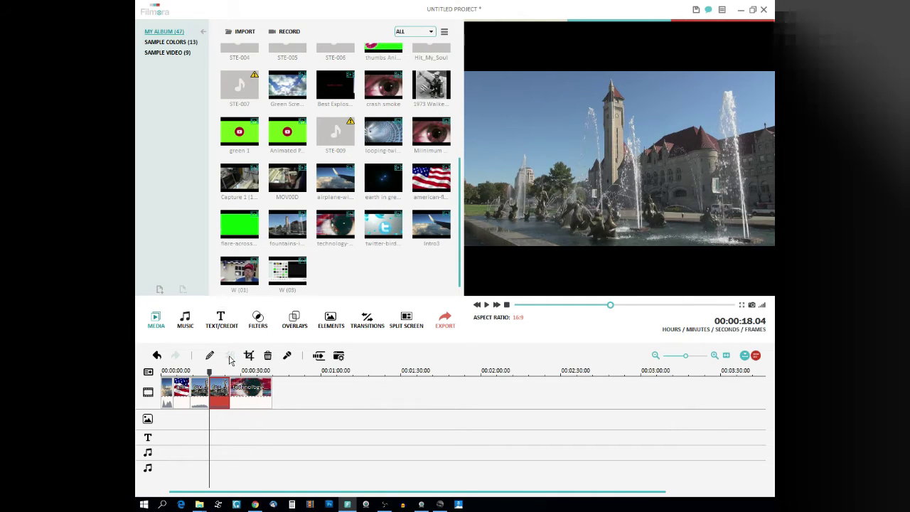
{"action": "key", "text": "Delete"}
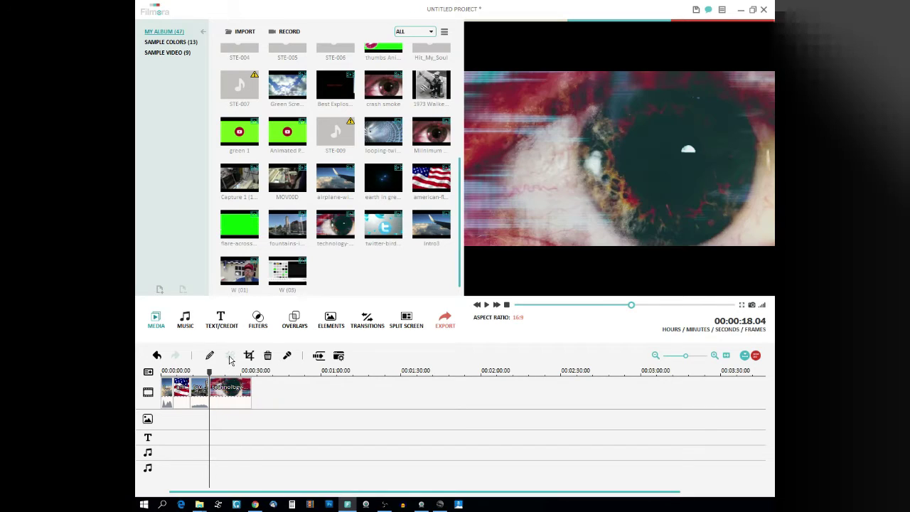
Split the technology eyeball clip at 00:00:26.01 and delete the section following the cut.
{"action": "left_click", "coordinate": [217, 371]}
{"action": "left_click_drag", "start_coordinate": [217, 373], "coordinate": [228, 372]}
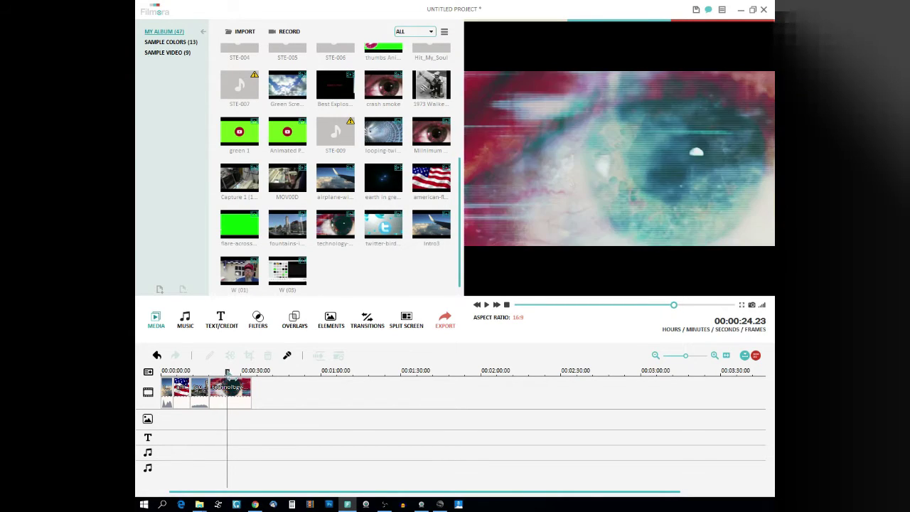
{"action": "left_click_drag", "start_coordinate": [228, 372], "coordinate": [230, 373]}
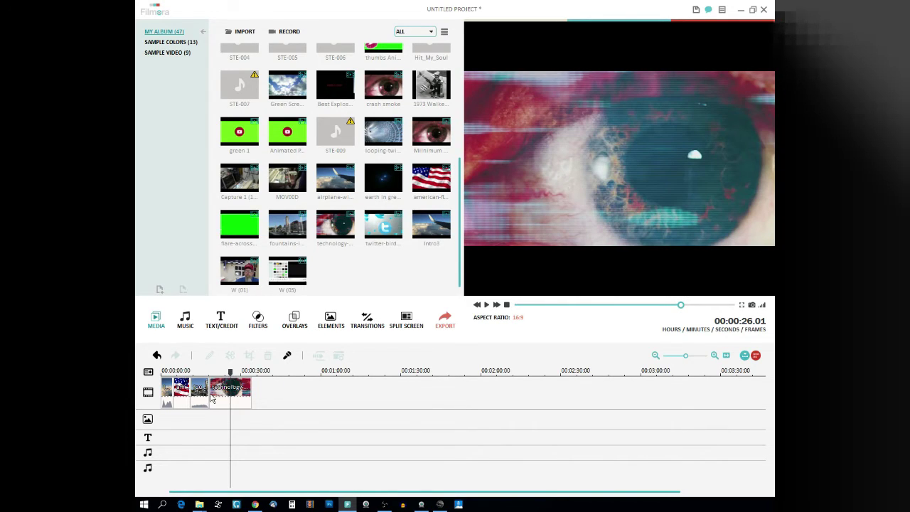
{"action": "left_click", "coordinate": [225, 395]}
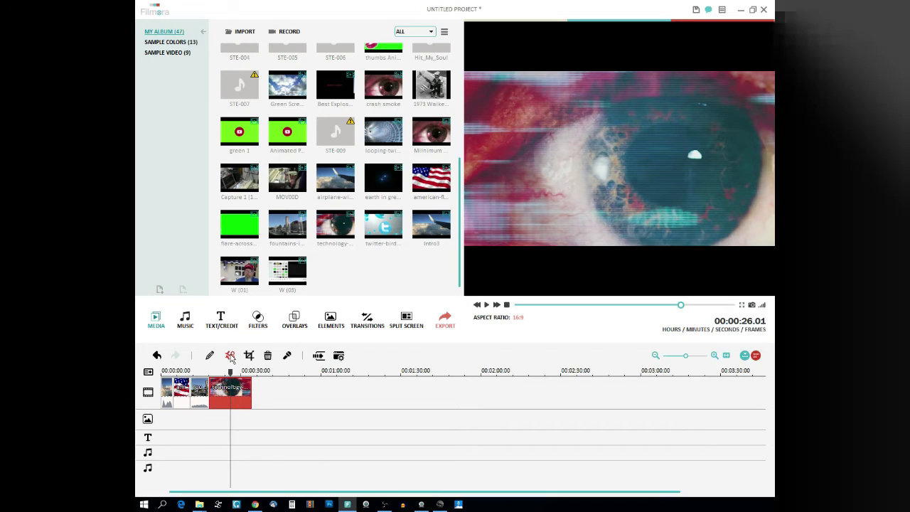
{"action": "left_click", "coordinate": [230, 356]}
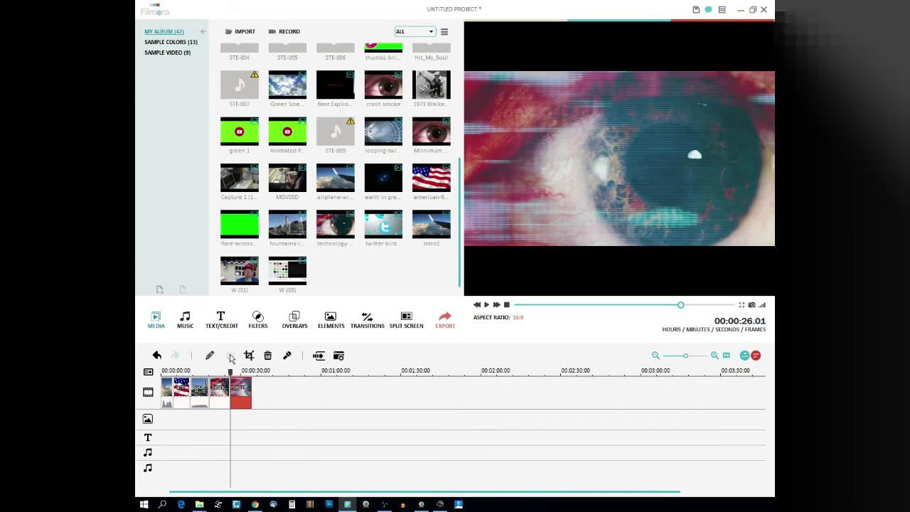
{"action": "key", "text": "Delete"}
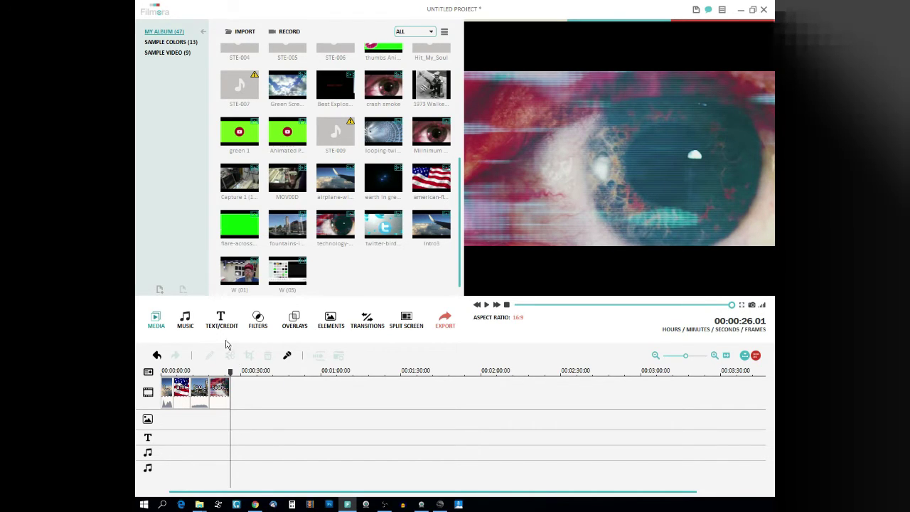
Play the trimmed sequence from the beginning of the timeline to review all four clips.
{"action": "left_click", "coordinate": [215, 370]}
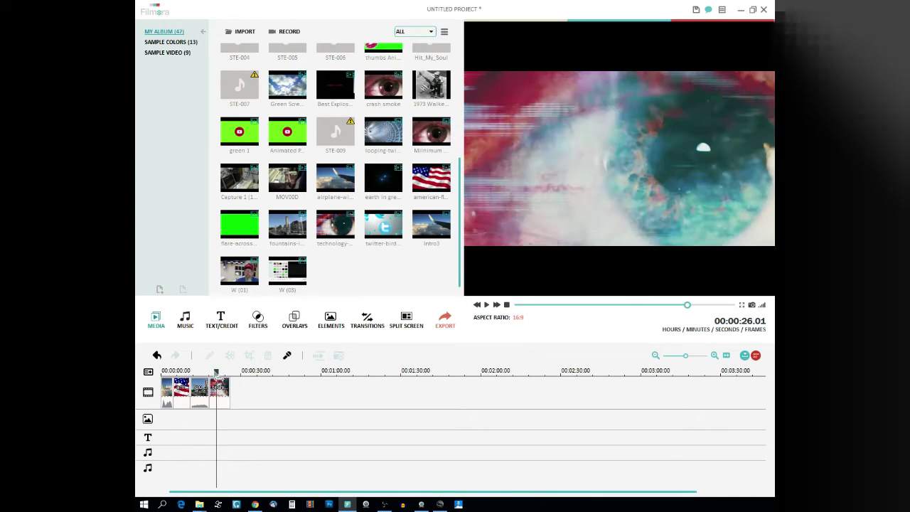
{"action": "left_click", "coordinate": [162, 370]}
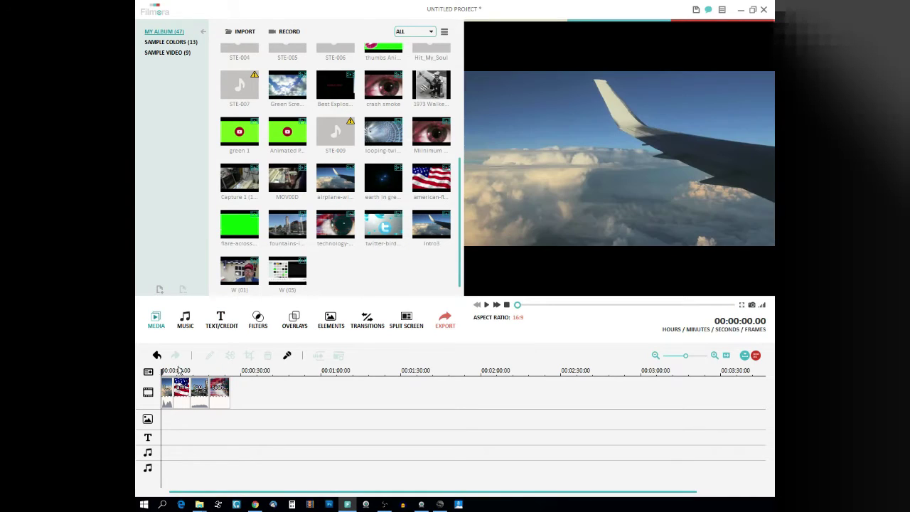
{"action": "left_click", "coordinate": [486, 305]}
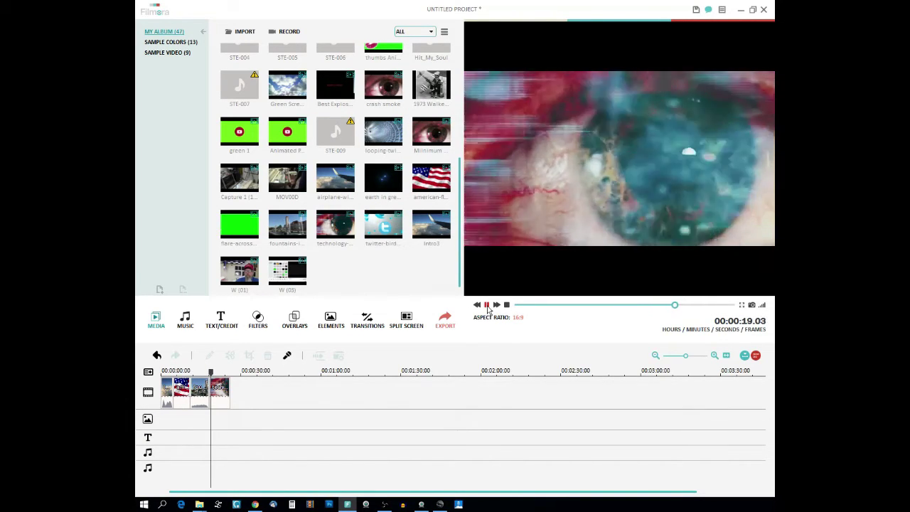
Turn the audio volume of the first airplane clip on the timeline all the way down.
{"action": "left_click", "coordinate": [170, 390]}
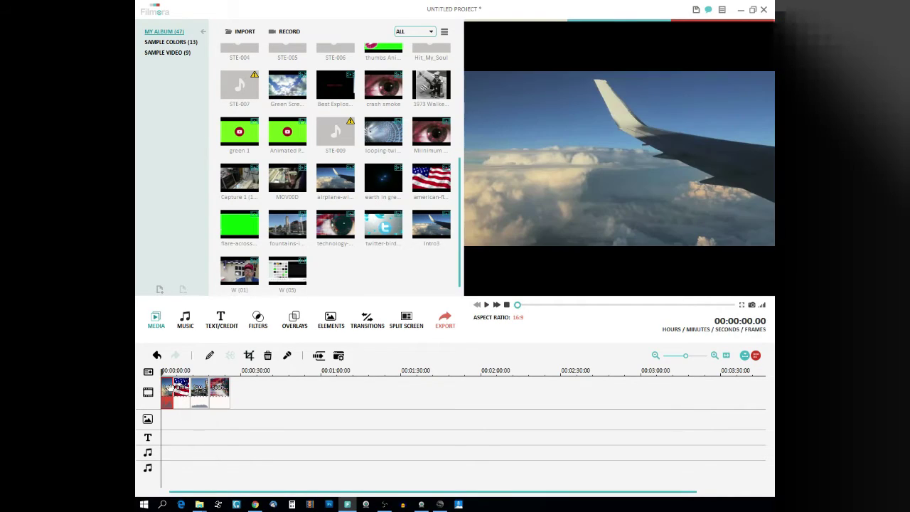
{"action": "right_click", "coordinate": [169, 390]}
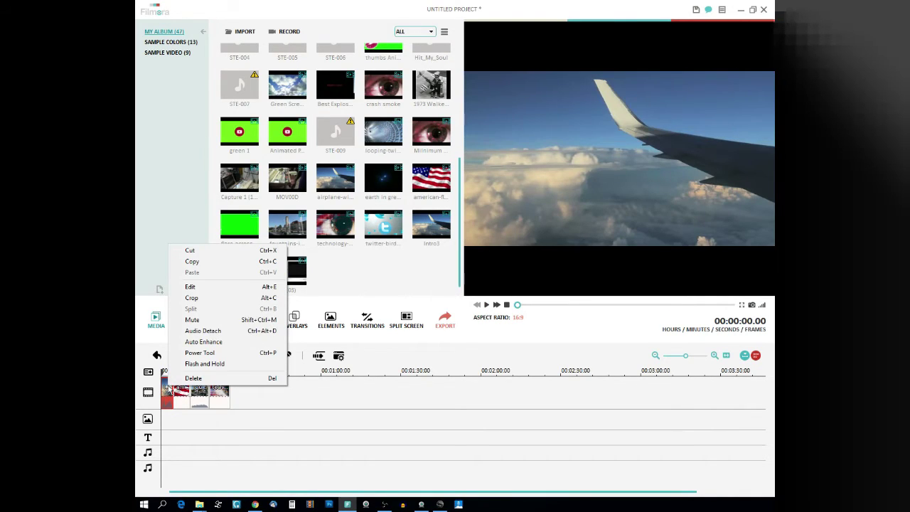
{"action": "left_click", "coordinate": [209, 286]}
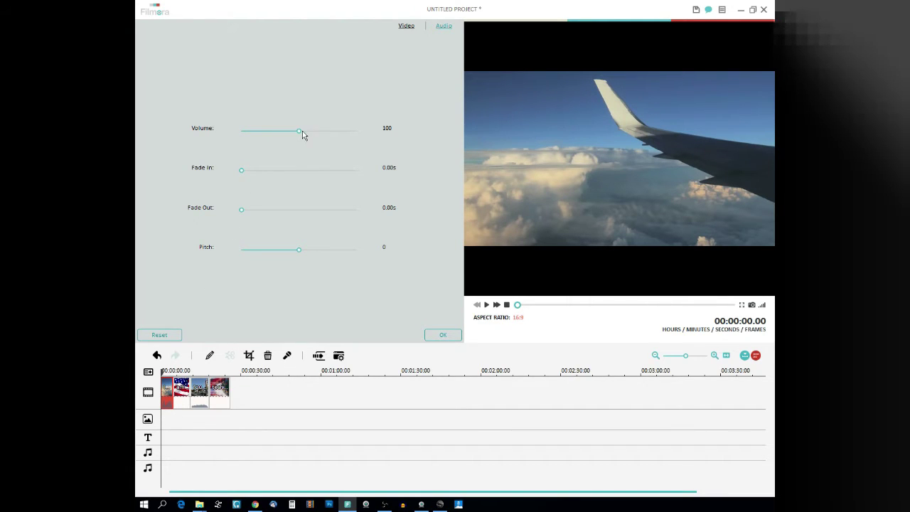
{"action": "left_click_drag", "start_coordinate": [300, 134], "coordinate": [233, 145]}
{"action": "left_click", "coordinate": [443, 334]}
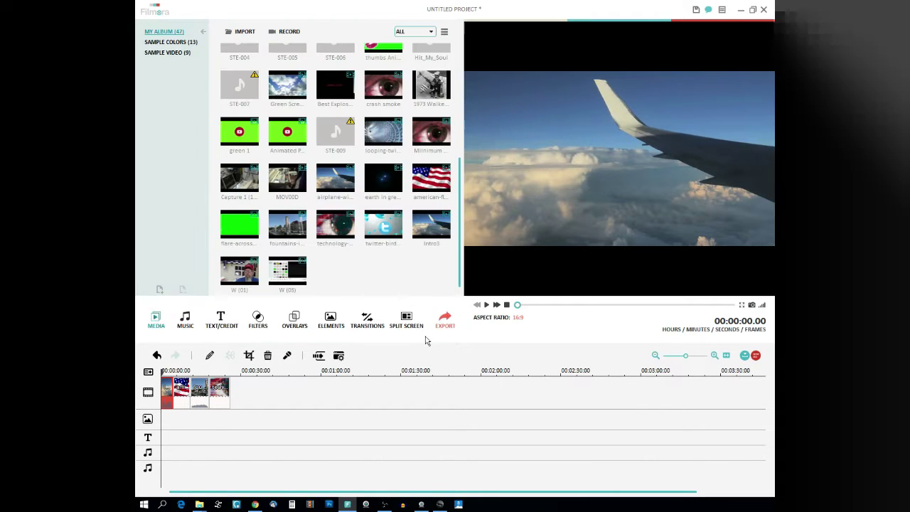
Set the fountains clip's audio volume to 0 and return the playhead to the start of the timeline.
{"action": "left_click", "coordinate": [205, 398]}
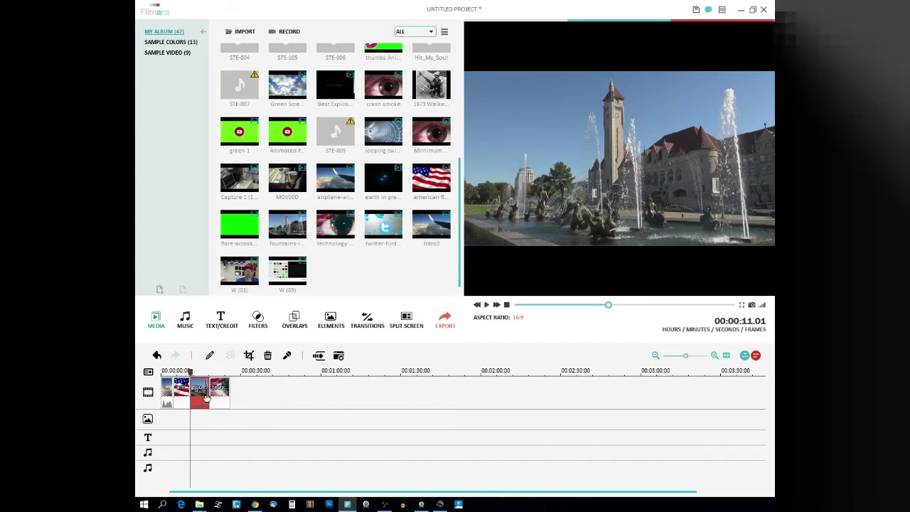
{"action": "right_click", "coordinate": [198, 403]}
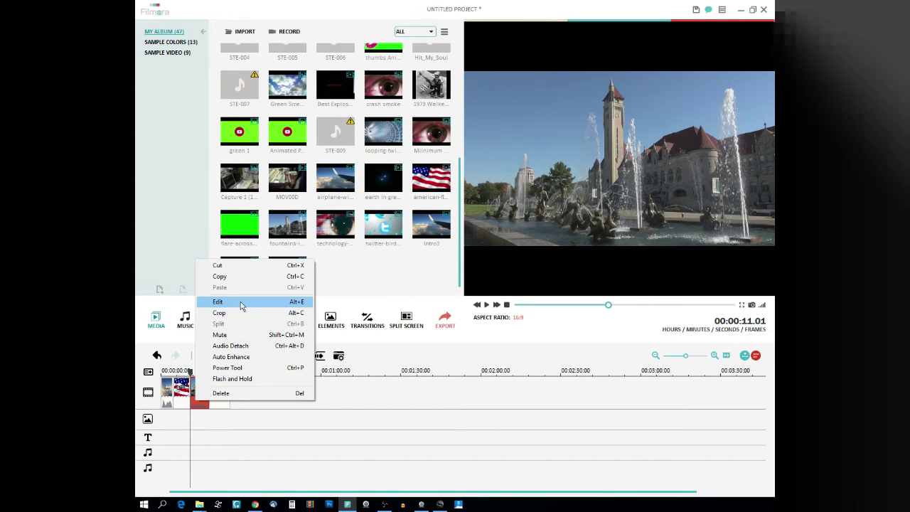
{"action": "left_click", "coordinate": [239, 303]}
{"action": "left_click_drag", "start_coordinate": [299, 132], "coordinate": [238, 140]}
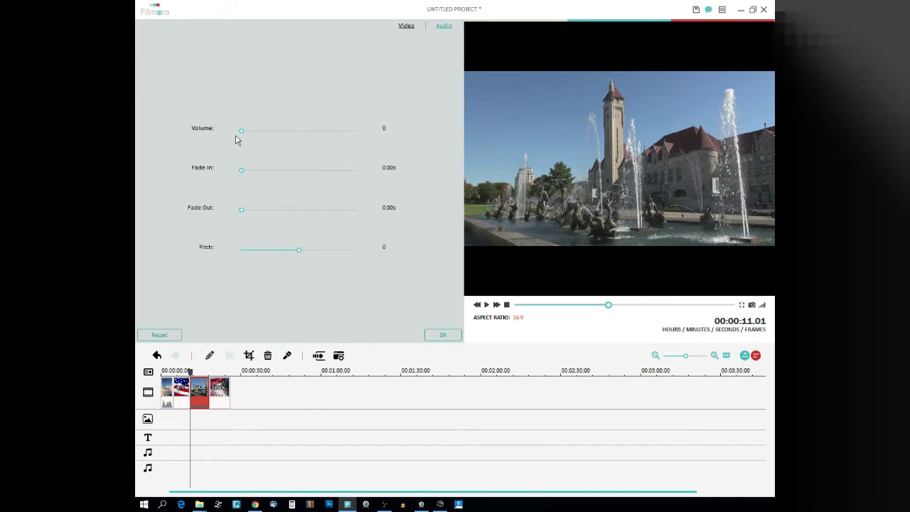
{"action": "left_click", "coordinate": [440, 334]}
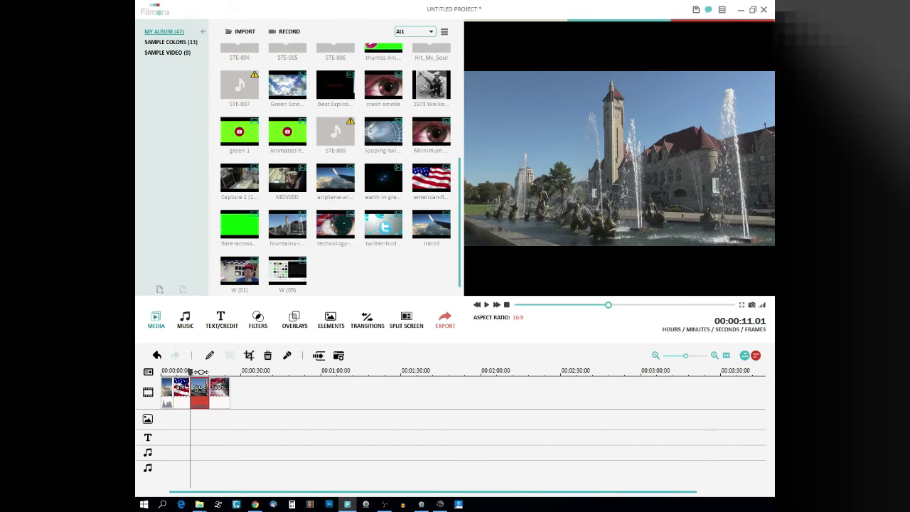
{"action": "left_click_drag", "start_coordinate": [191, 371], "coordinate": [152, 366]}
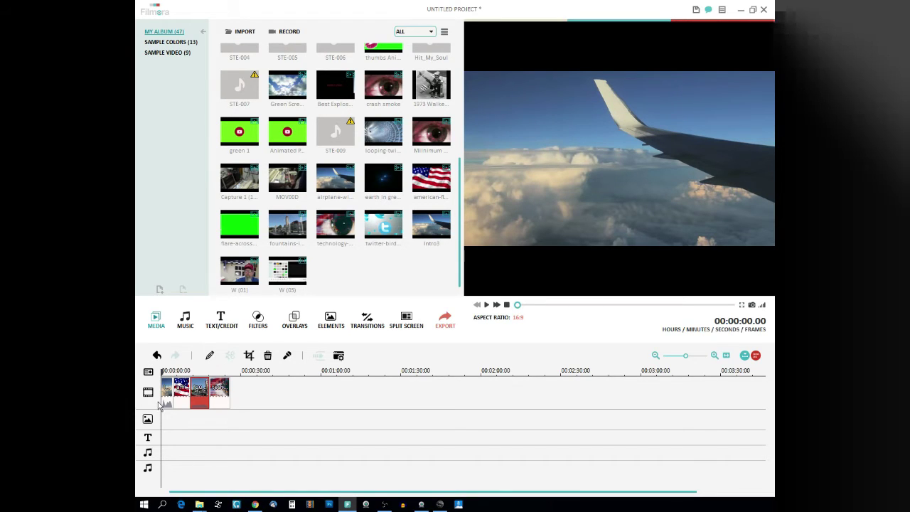
Add a Dissolve transition between the airplane and flag clips and another between the flag and fountains clips.
{"action": "left_click", "coordinate": [169, 389]}
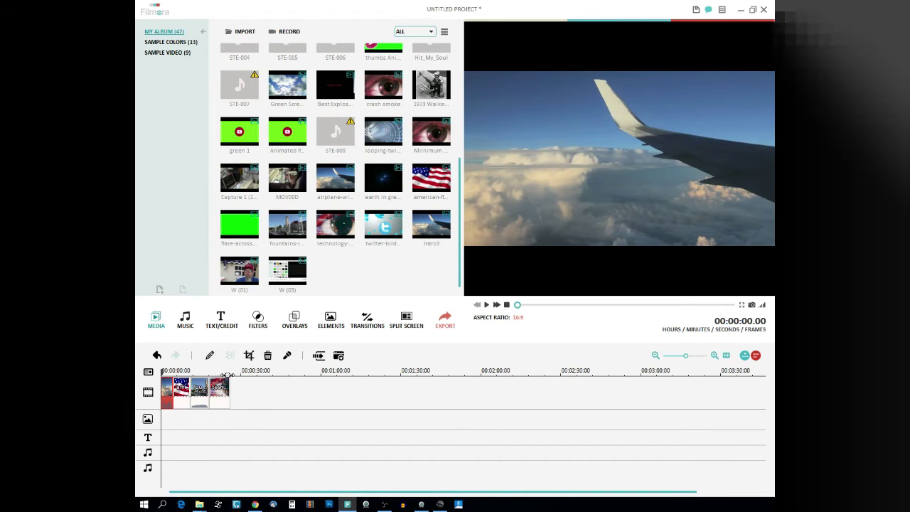
{"action": "left_click", "coordinate": [368, 320]}
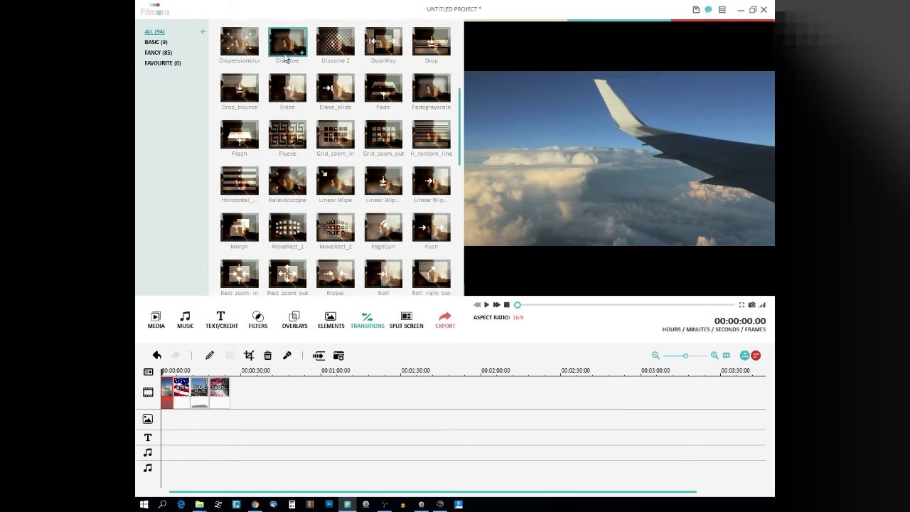
{"action": "left_click", "coordinate": [287, 58]}
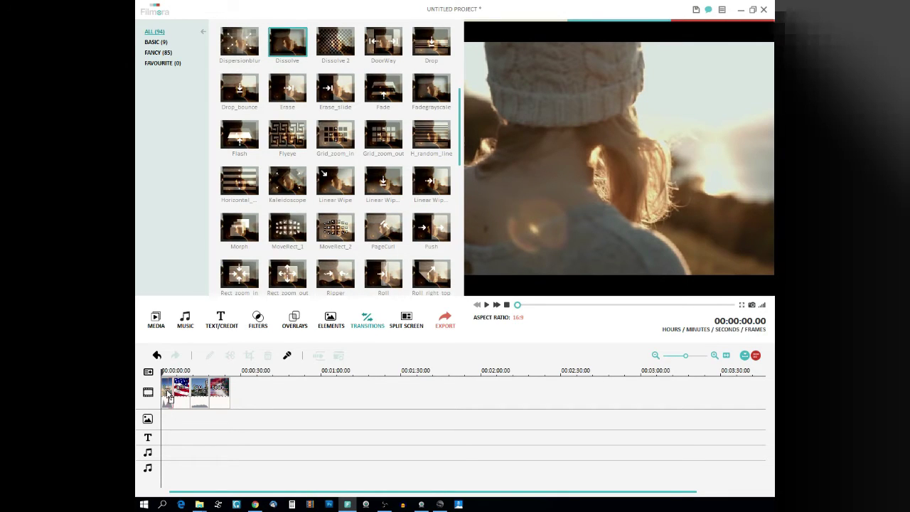
{"action": "left_click", "coordinate": [168, 395]}
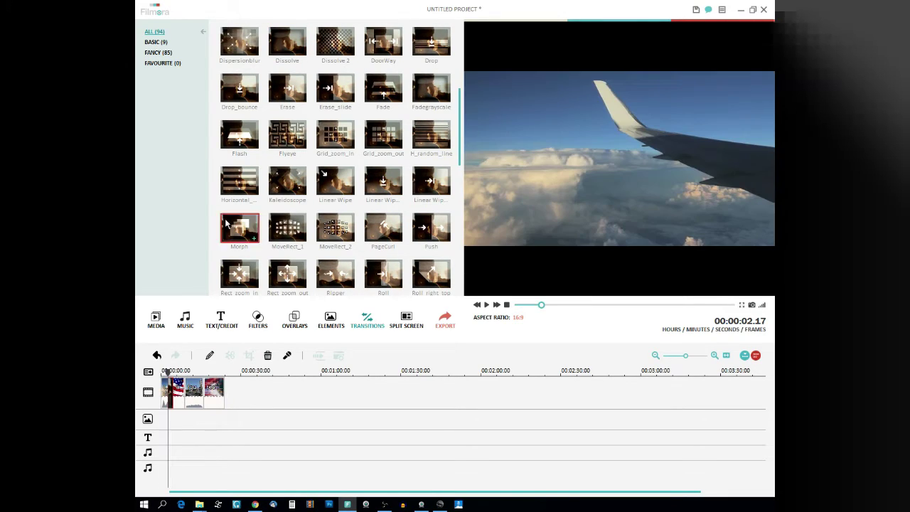
{"action": "left_click", "coordinate": [293, 44]}
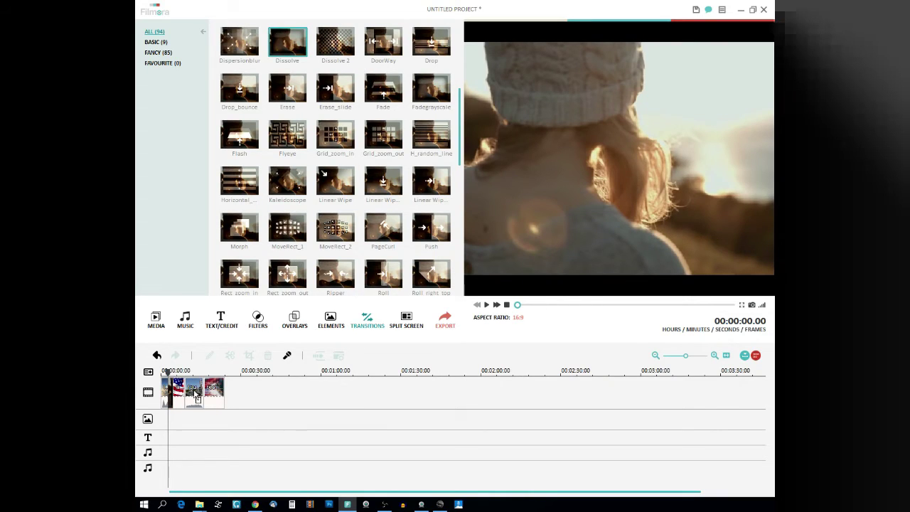
{"action": "left_click_drag", "start_coordinate": [186, 403], "coordinate": [182, 400]}
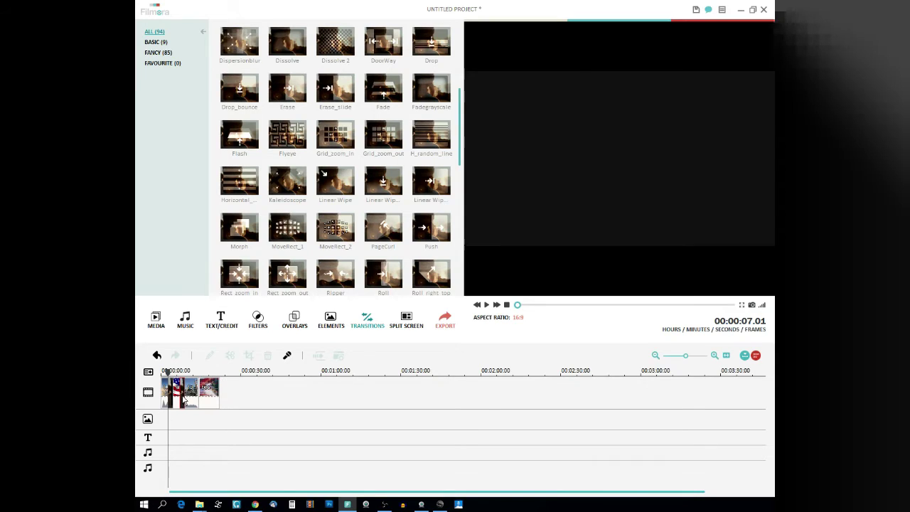
{"action": "left_click", "coordinate": [186, 398]}
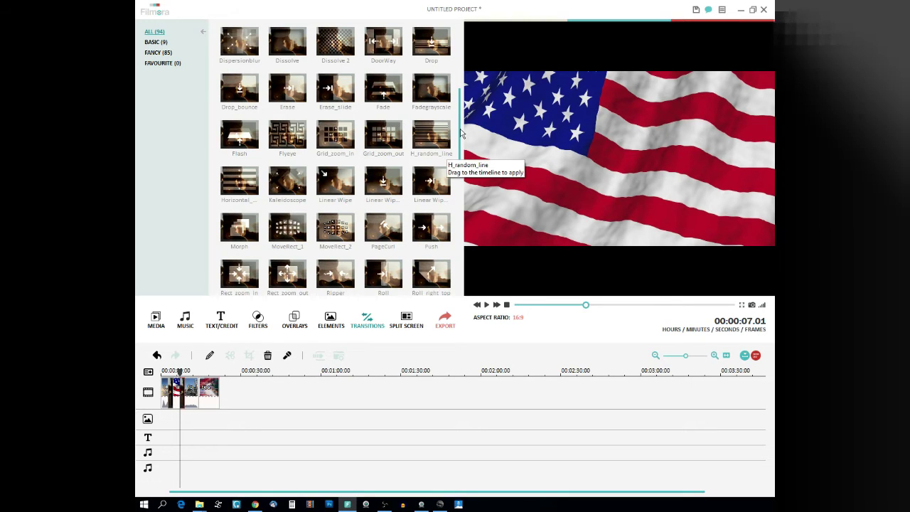
Add the round zoom transition listed right after Round_zoom_in between the fountains clip and the technology eyeball clip.
{"action": "left_click_drag", "start_coordinate": [461, 134], "coordinate": [458, 236]}
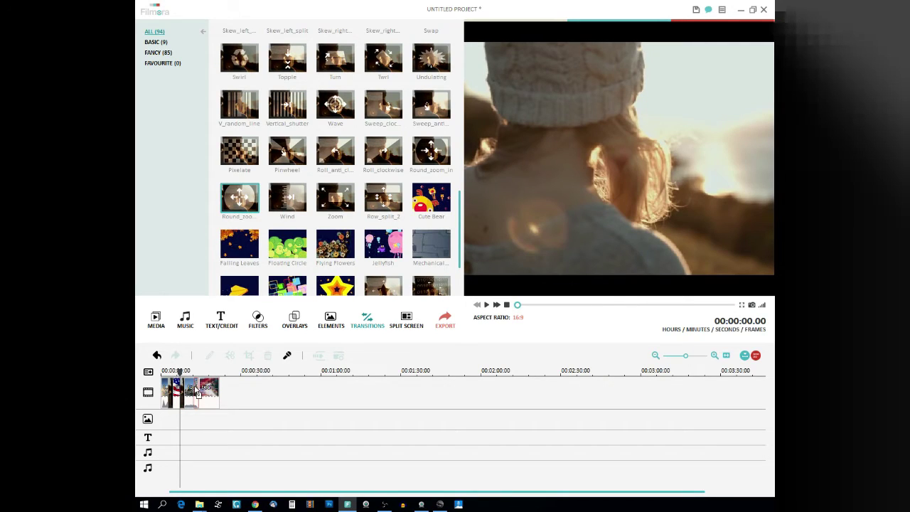
{"action": "left_click_drag", "start_coordinate": [195, 389], "coordinate": [197, 388]}
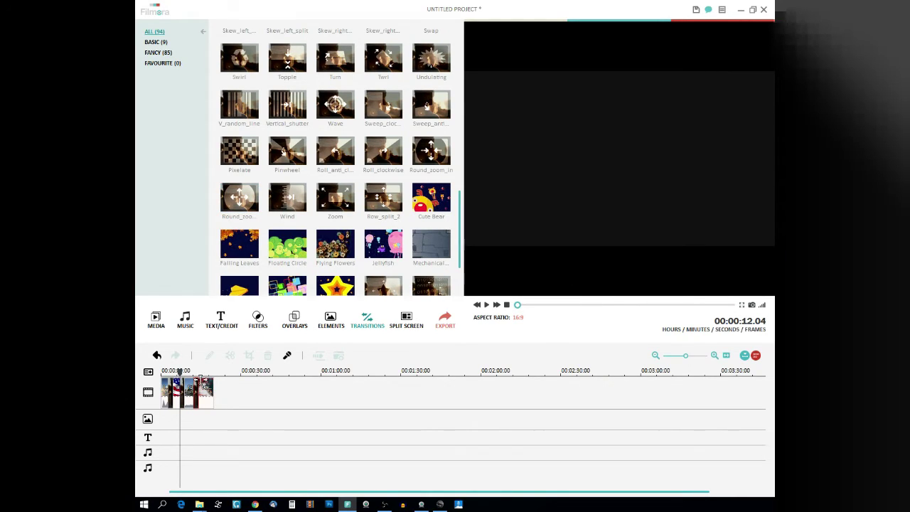
{"action": "left_click", "coordinate": [192, 384]}
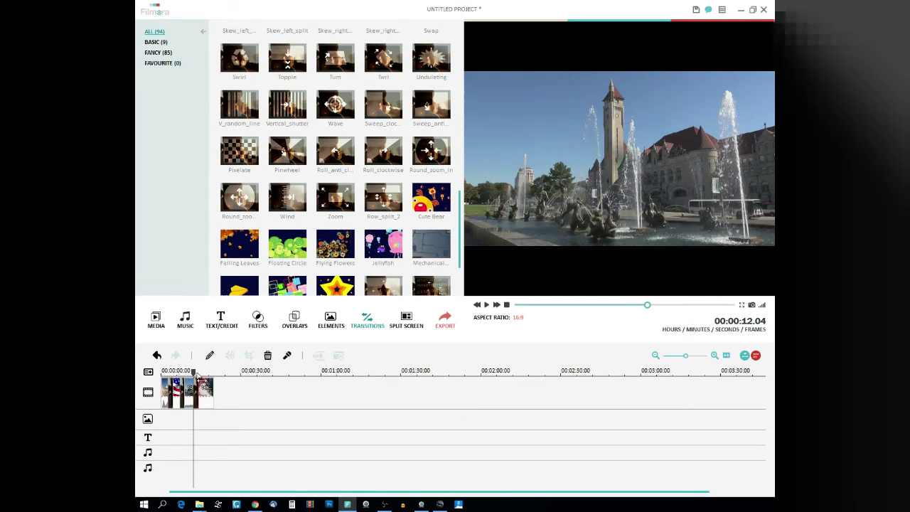
Play the sequence from the beginning to review the three transitions, pausing in the eyeball clip.
{"action": "left_click_drag", "start_coordinate": [174, 371], "coordinate": [152, 374]}
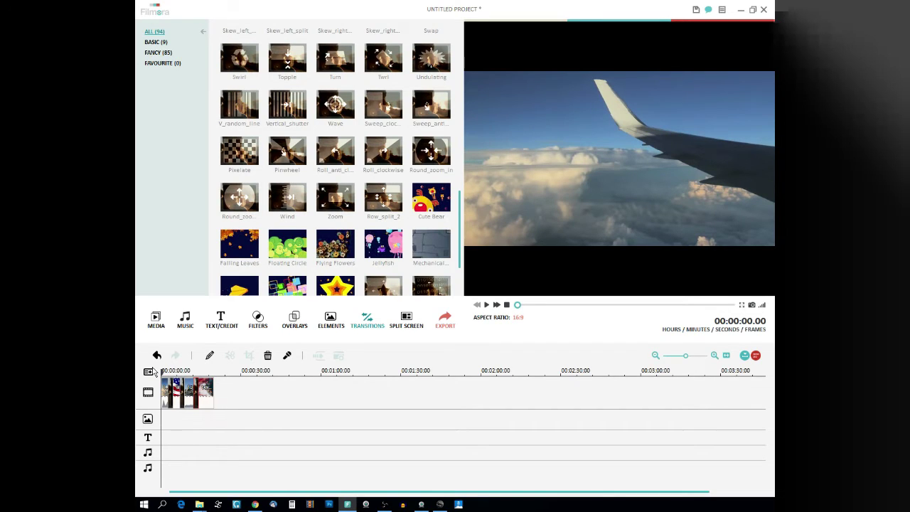
{"action": "left_click", "coordinate": [486, 305]}
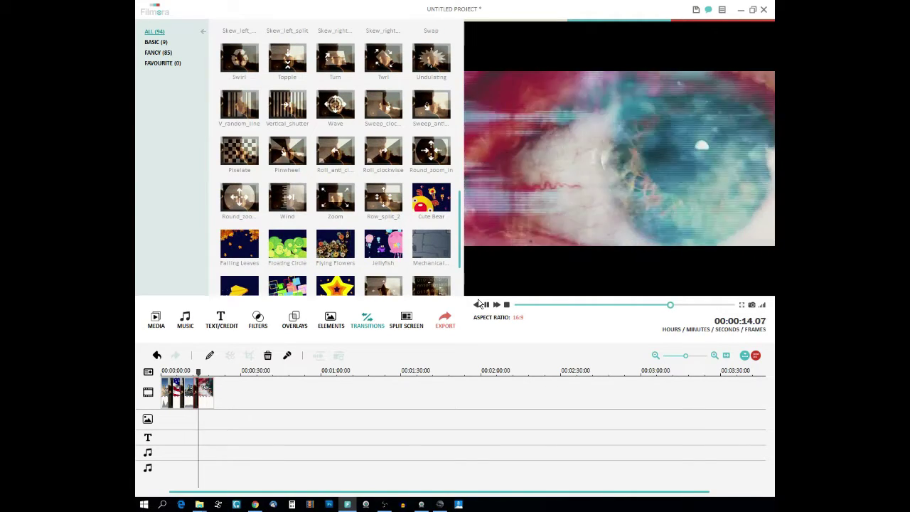
{"action": "left_click", "coordinate": [484, 304]}
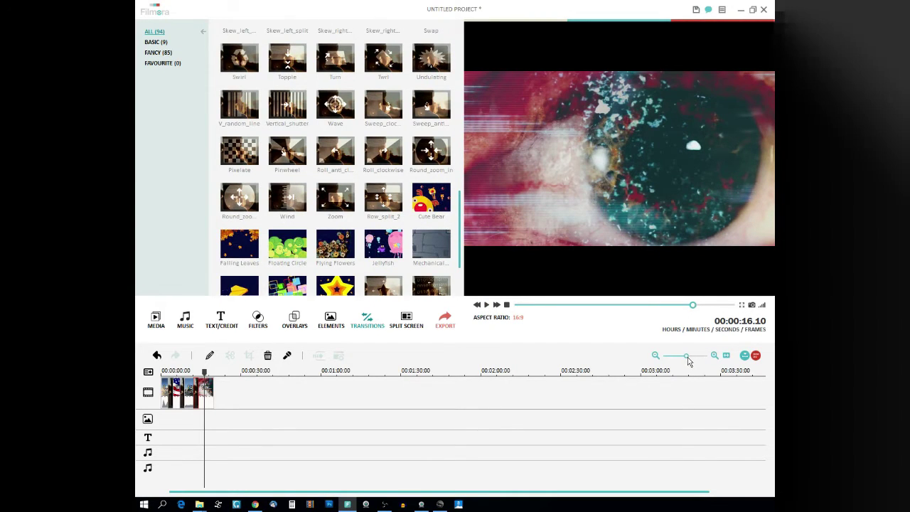
Enlarge the timeline scale to show individual seconds and return the playhead to 00:00:00.00.
{"action": "left_click_drag", "start_coordinate": [687, 361], "coordinate": [693, 362]}
{"action": "left_click", "coordinate": [699, 356]}
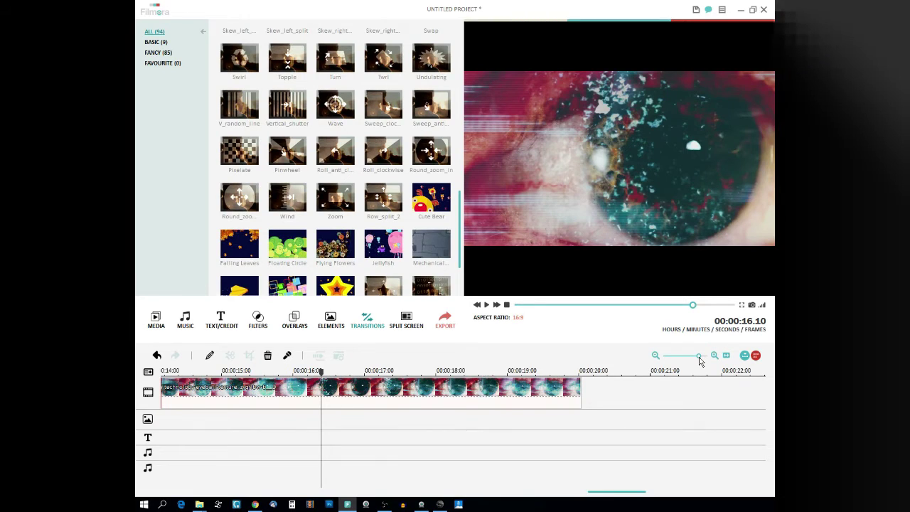
{"action": "left_click_drag", "start_coordinate": [693, 306], "coordinate": [599, 305]}
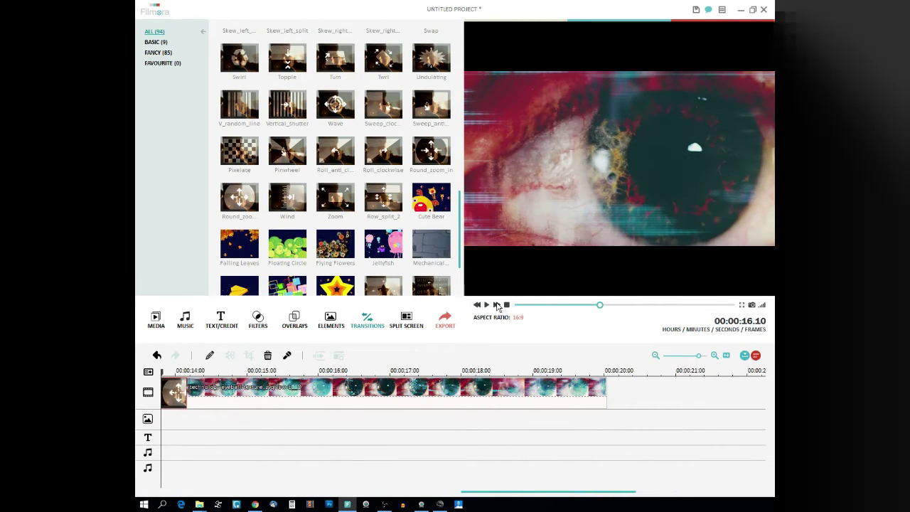
{"action": "left_click", "coordinate": [523, 305]}
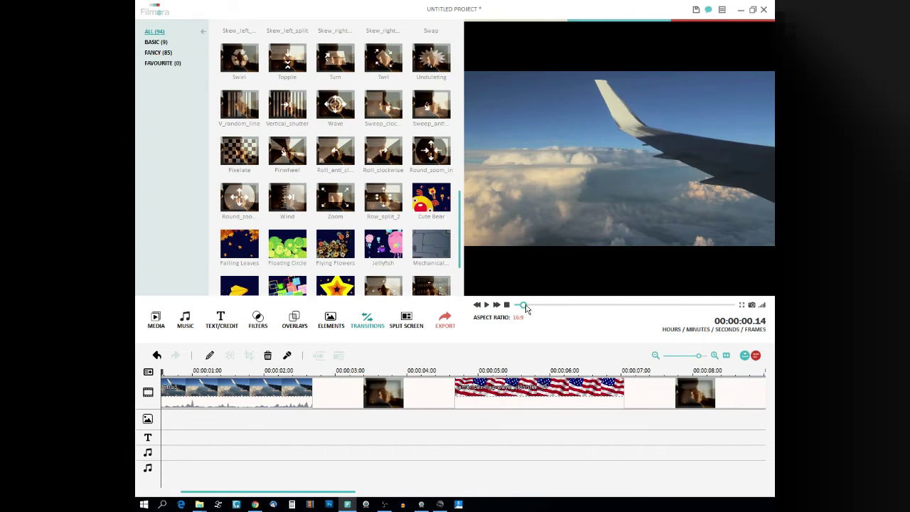
{"action": "left_click_drag", "start_coordinate": [524, 308], "coordinate": [513, 309]}
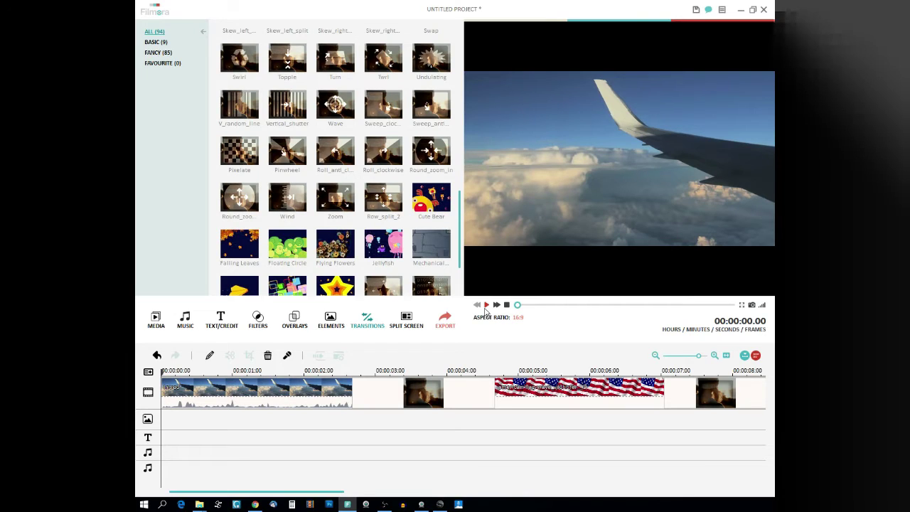
Add the earth in green screen footage to the first overlay track and align it with the timeline's start.
{"action": "left_click", "coordinate": [155, 321]}
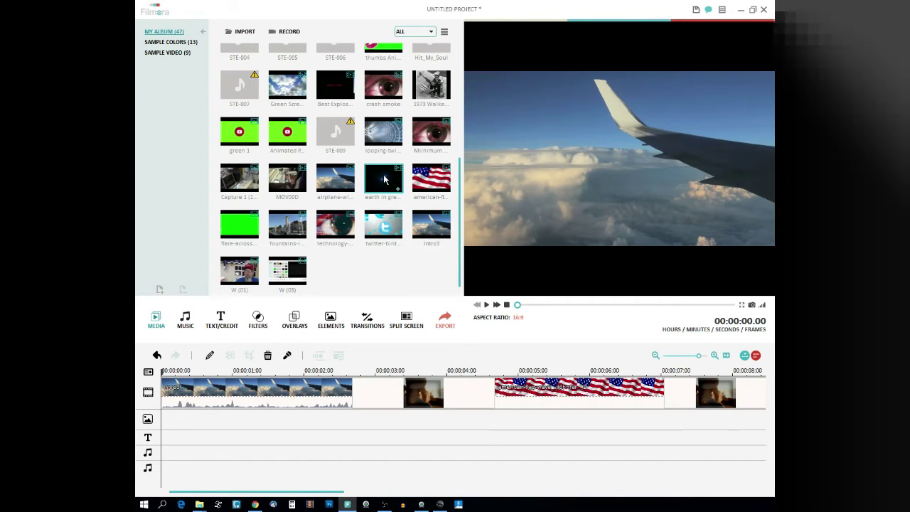
{"action": "left_click_drag", "start_coordinate": [389, 188], "coordinate": [309, 425]}
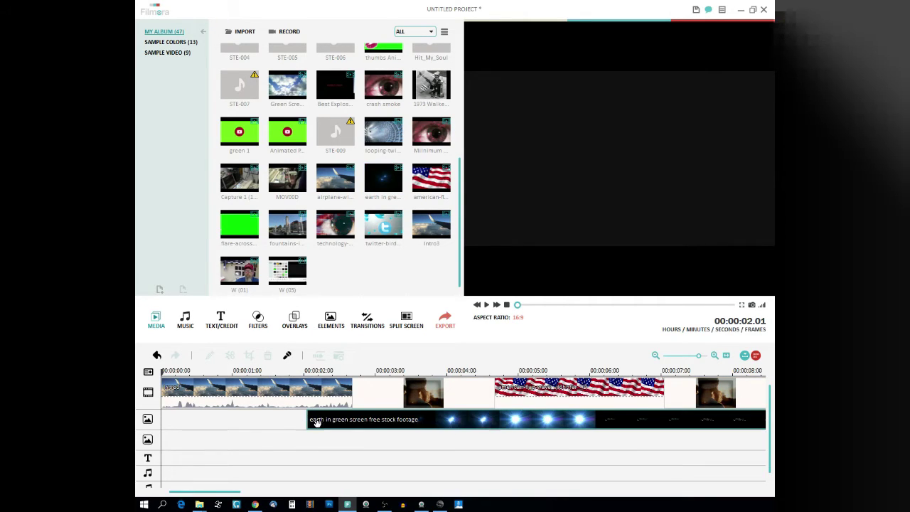
{"action": "left_click_drag", "start_coordinate": [549, 426], "coordinate": [416, 428]}
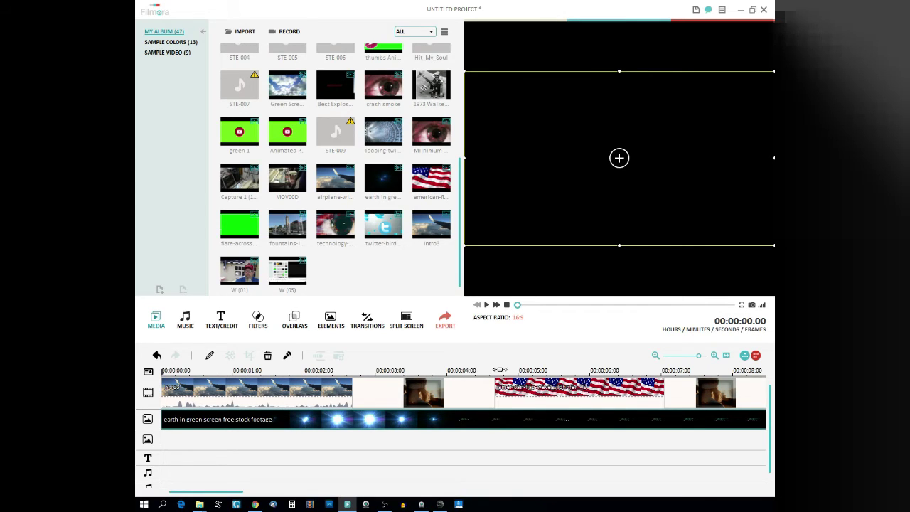
Scrub through the earth overlay clip to find where its title intro ends and the green-screen globe begins.
{"action": "left_click_drag", "start_coordinate": [168, 372], "coordinate": [235, 372]}
{"action": "left_click", "coordinate": [619, 157]}
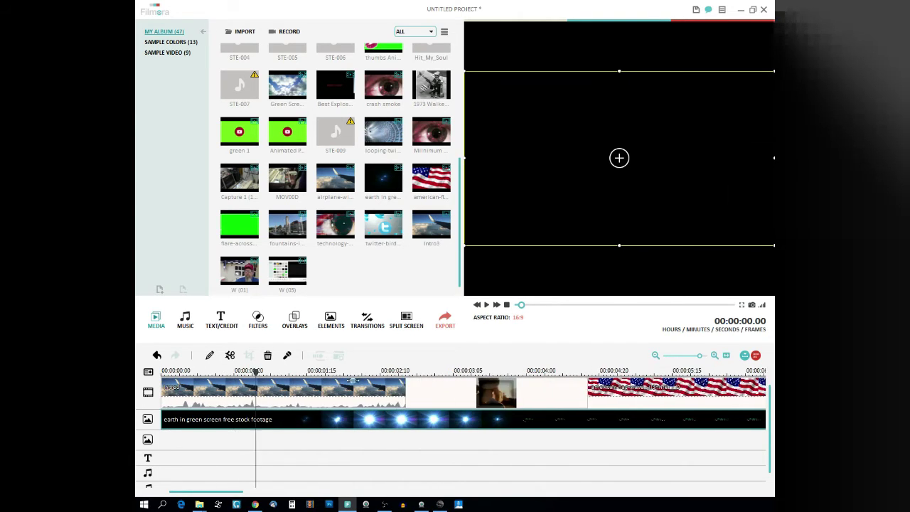
{"action": "left_click", "coordinate": [304, 375]}
{"action": "left_click_drag", "start_coordinate": [304, 375], "coordinate": [631, 396]}
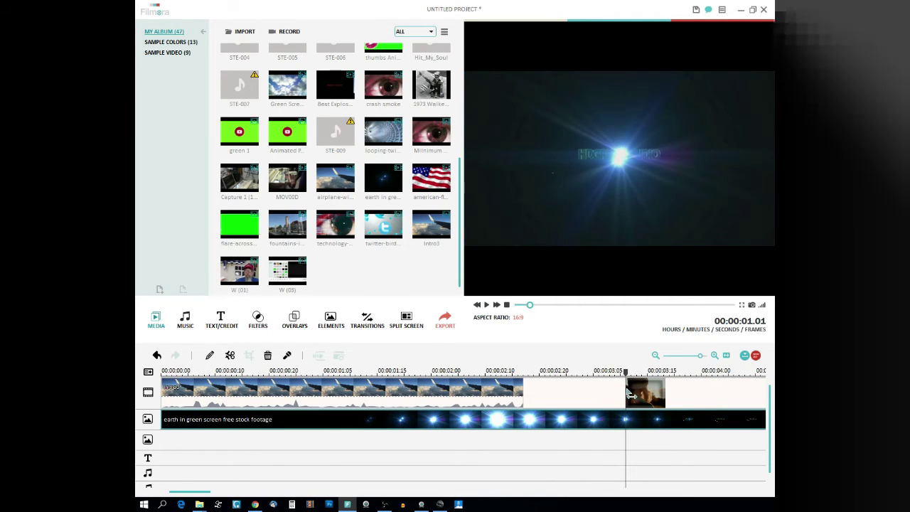
{"action": "left_click_drag", "start_coordinate": [700, 357], "coordinate": [697, 357]}
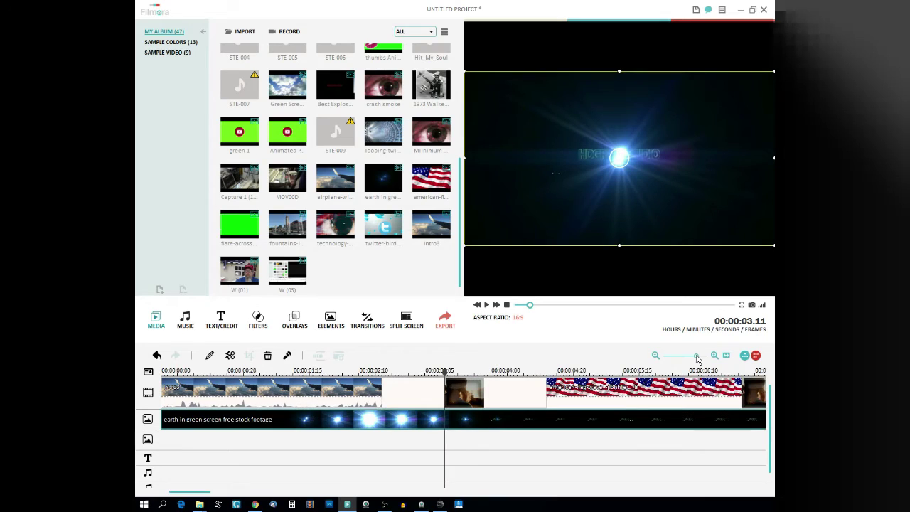
{"action": "scroll", "coordinate": [545, 385], "scroll_direction": "down", "scroll_amount": 2}
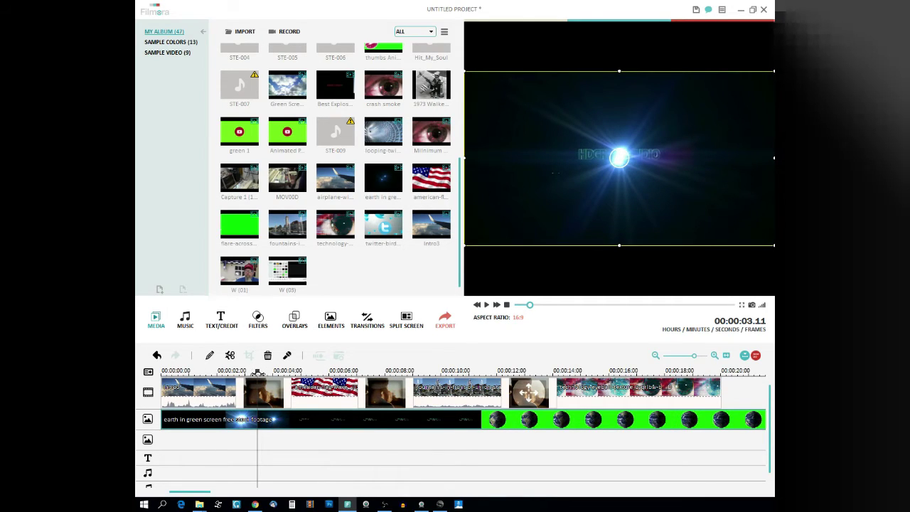
{"action": "left_click", "coordinate": [260, 373]}
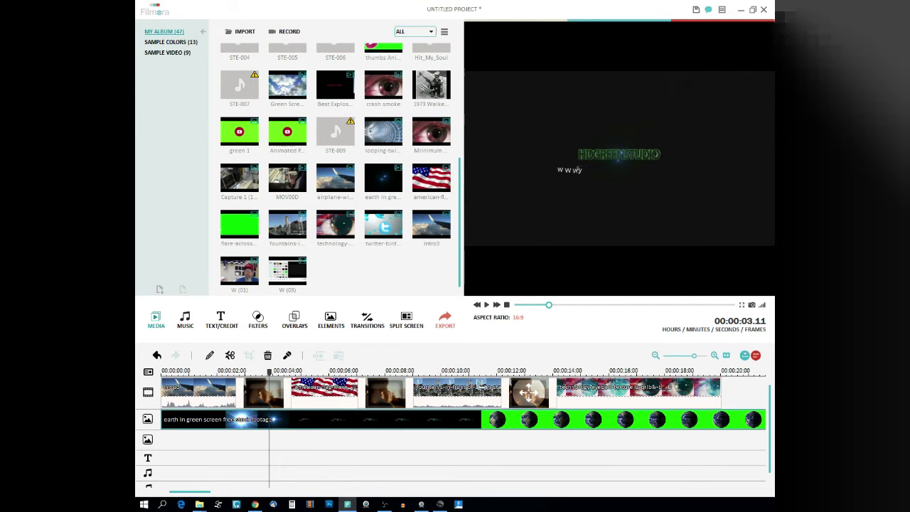
{"action": "left_click", "coordinate": [403, 371]}
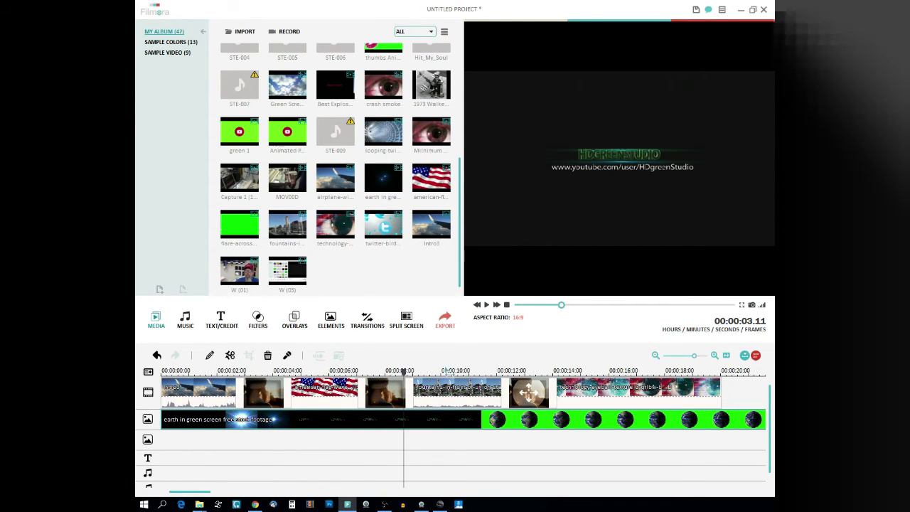
{"action": "left_click_drag", "start_coordinate": [403, 371], "coordinate": [496, 372]}
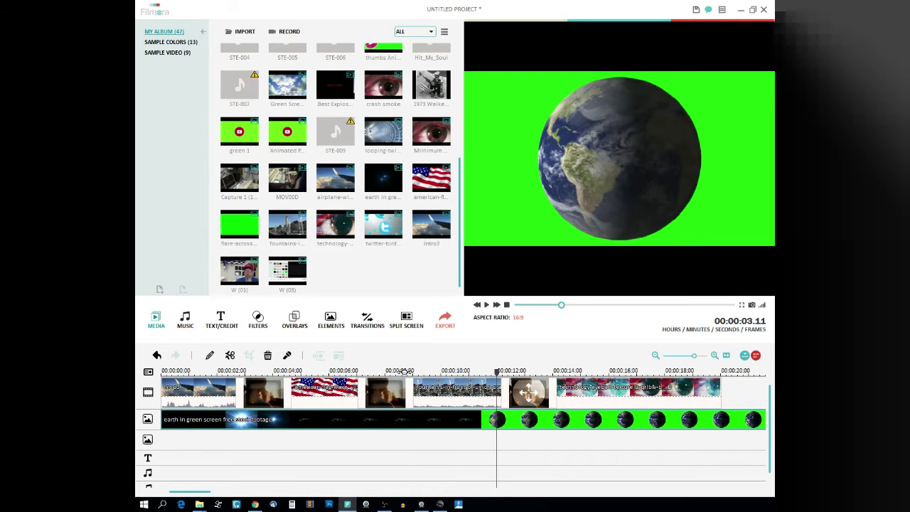
Split the earth overlay clip at 00:00:12.01 and delete the section preceding the cut.
{"action": "left_click_drag", "start_coordinate": [500, 425], "coordinate": [467, 426]}
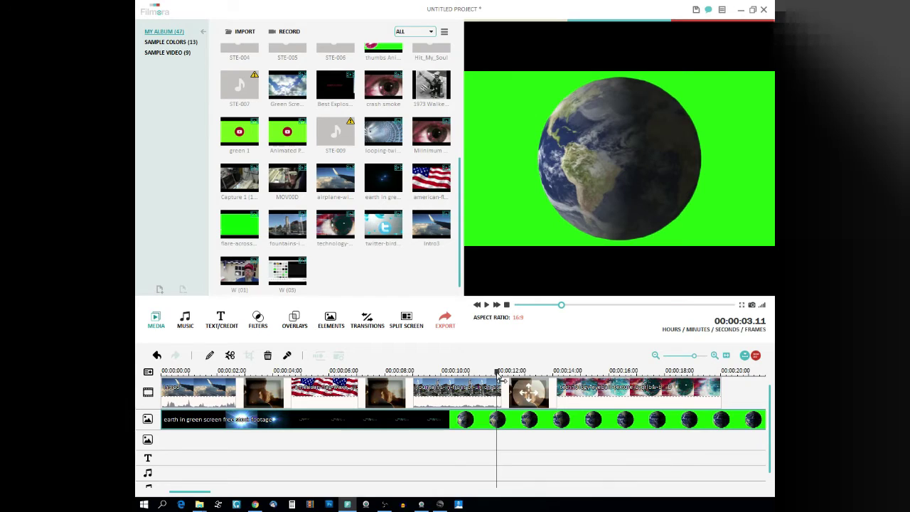
{"action": "left_click", "coordinate": [486, 424]}
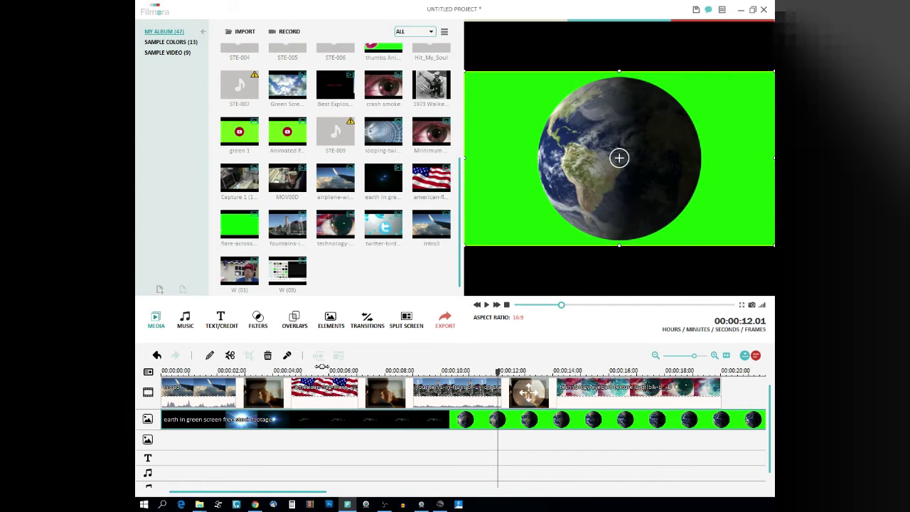
{"action": "left_click", "coordinate": [230, 356]}
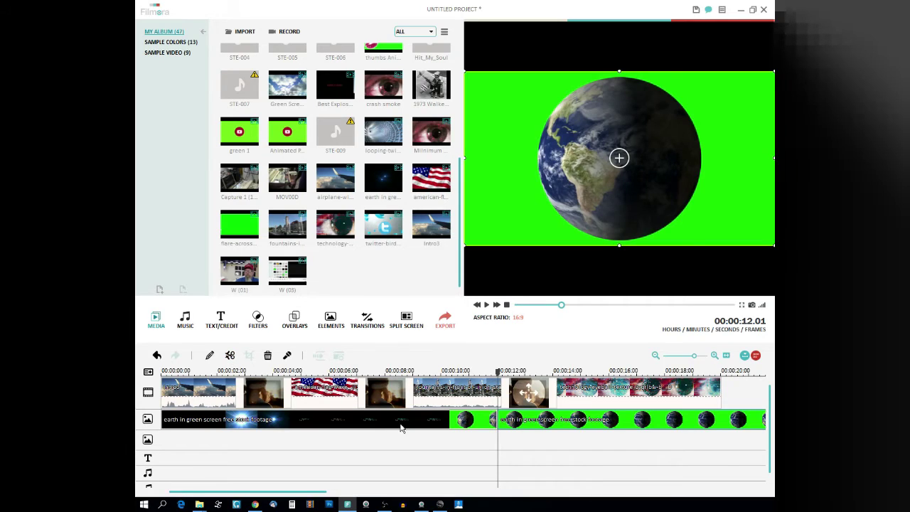
{"action": "key", "text": "Home"}
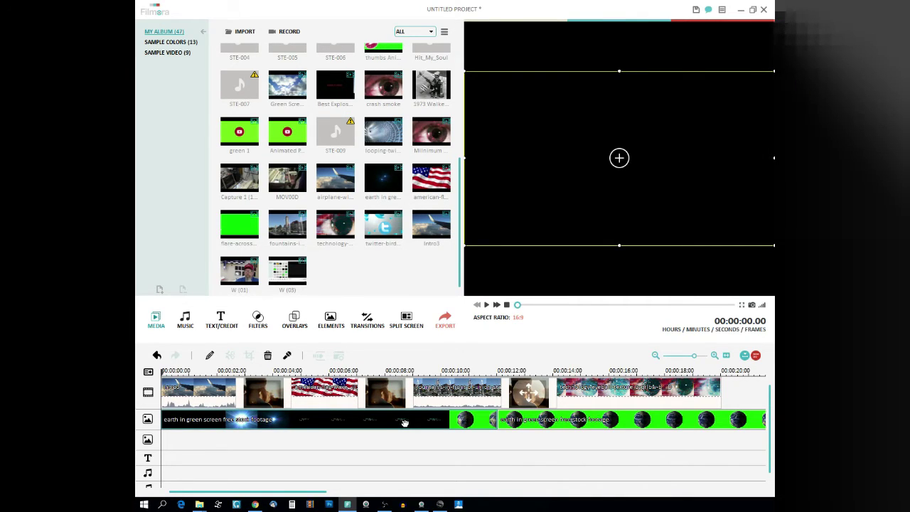
{"action": "key", "text": "Delete"}
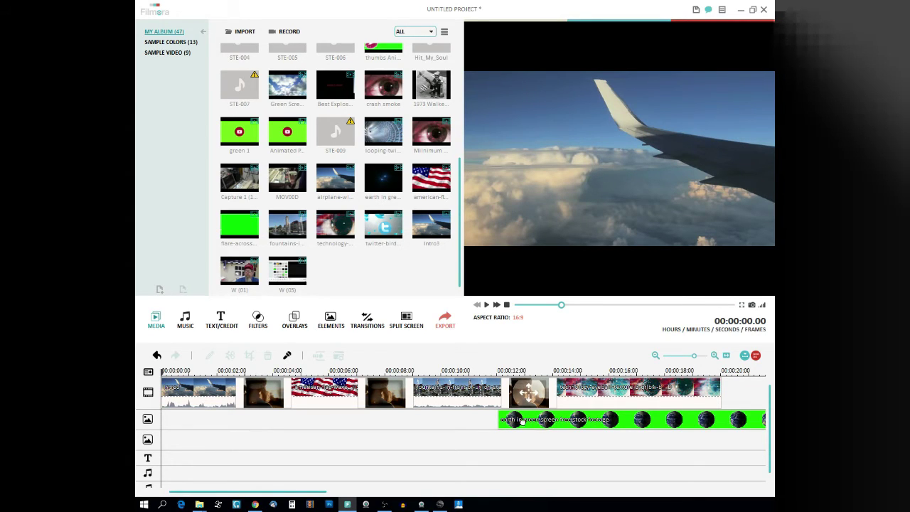
Move the earth overlay clip to start with the flag segment at 00:00:04.17 and scrub ahead to 00:00:07.09.
{"action": "left_click_drag", "start_coordinate": [481, 422], "coordinate": [340, 427]}
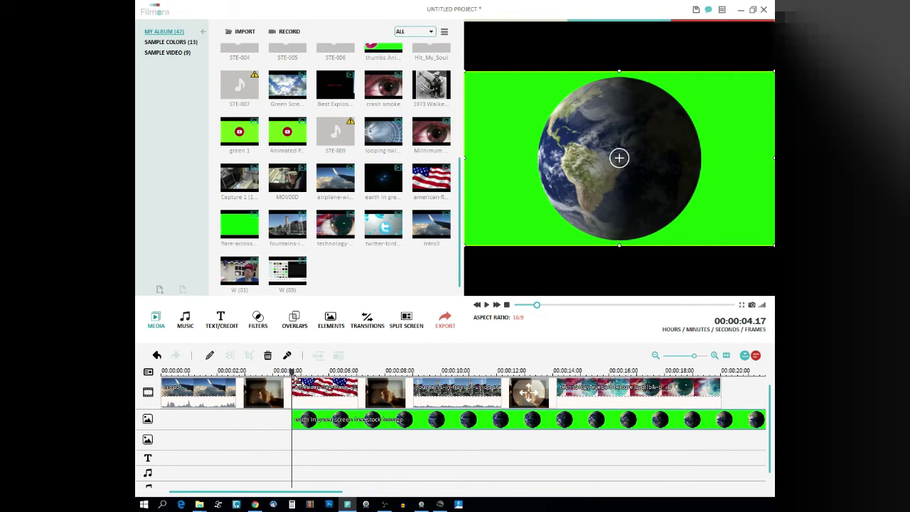
{"action": "left_click_drag", "start_coordinate": [291, 371], "coordinate": [373, 382]}
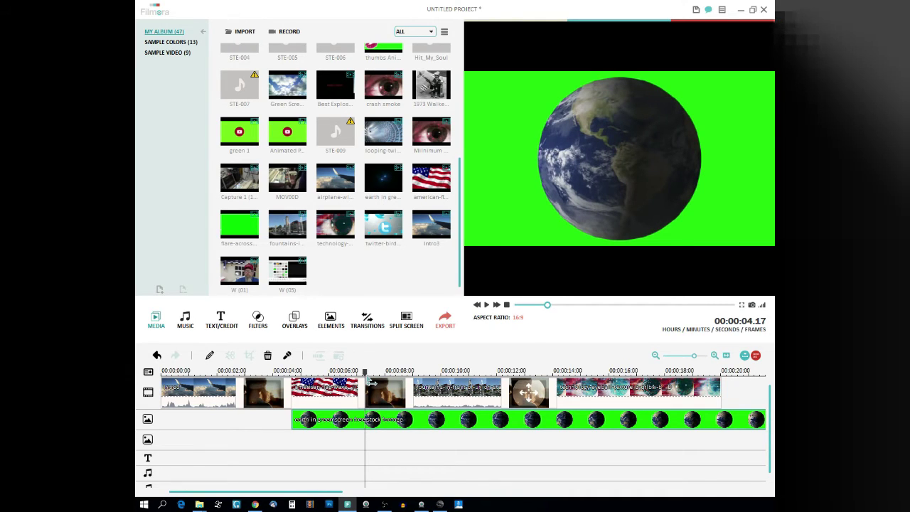
Apply the green screen chroma key to the earth overlay clip, making its green background transparent.
{"action": "right_click", "coordinate": [348, 423]}
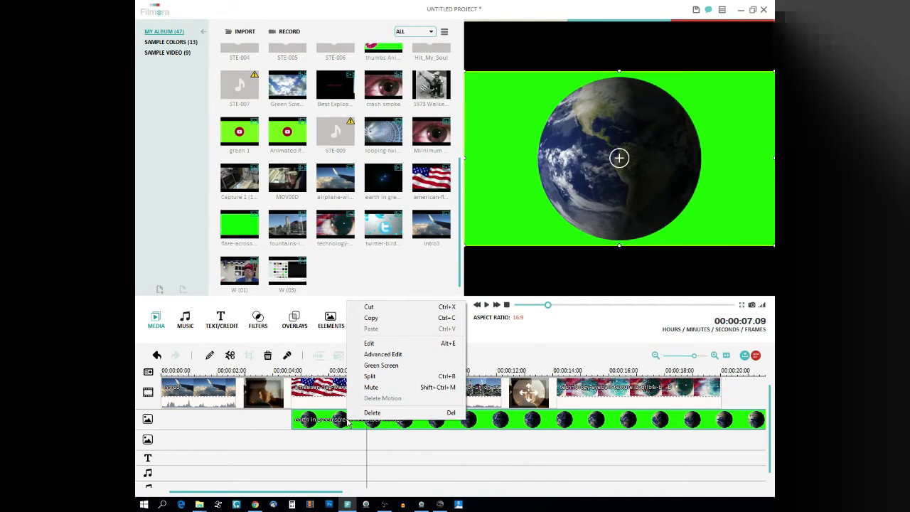
{"action": "left_click", "coordinate": [381, 364]}
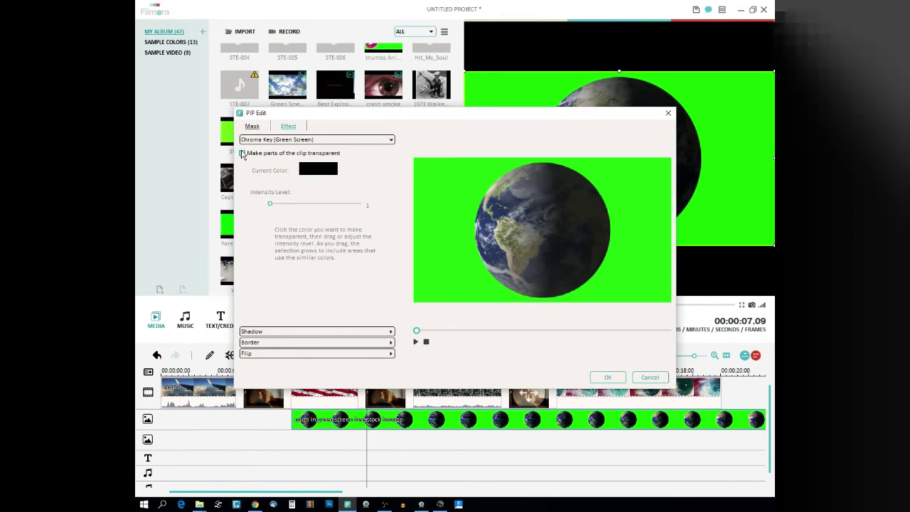
{"action": "left_click", "coordinate": [243, 153]}
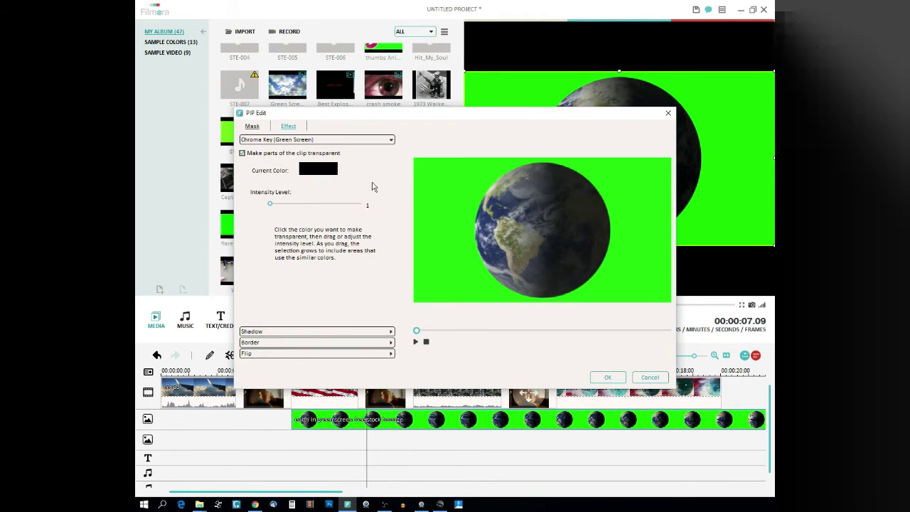
{"action": "left_click", "coordinate": [452, 182]}
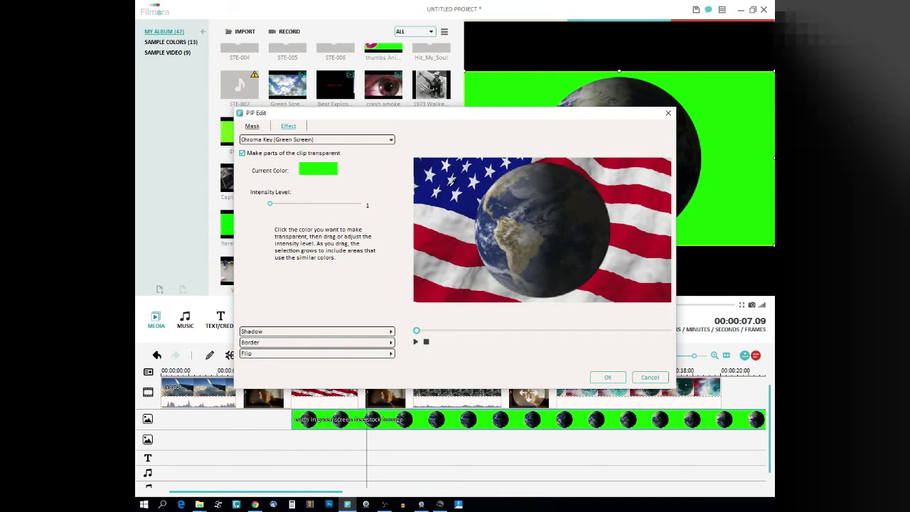
{"action": "left_click", "coordinate": [609, 379]}
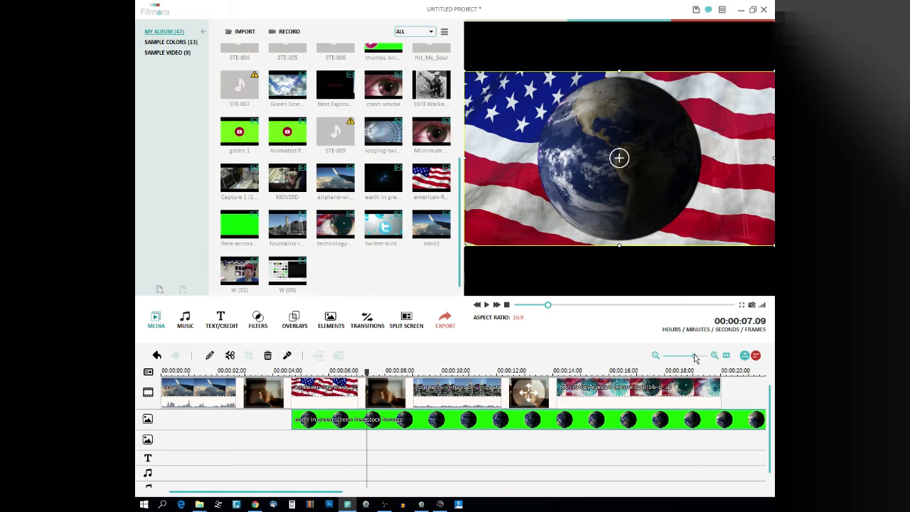
Play past the flag segment, split the earth overlay clip at 00:00:09.11 and delete the section after the cut.
{"action": "left_click_drag", "start_coordinate": [694, 358], "coordinate": [690, 359]}
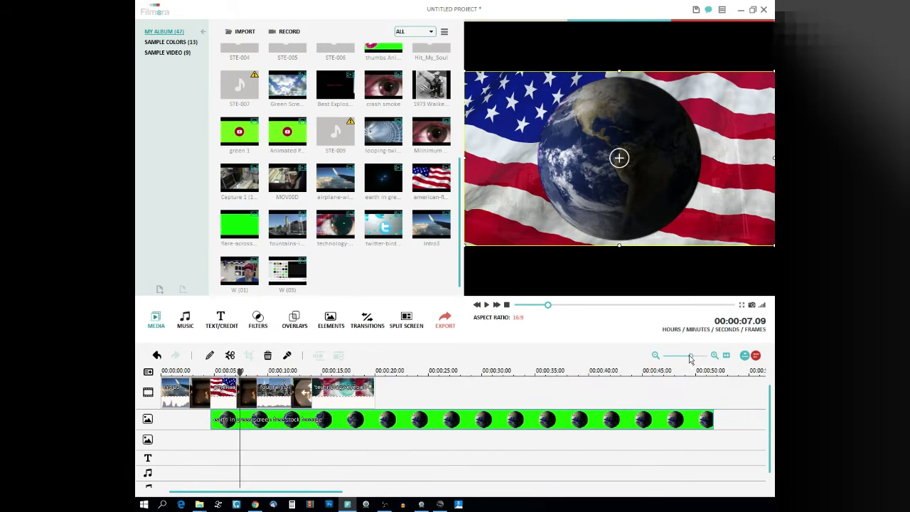
{"action": "left_click", "coordinate": [487, 305]}
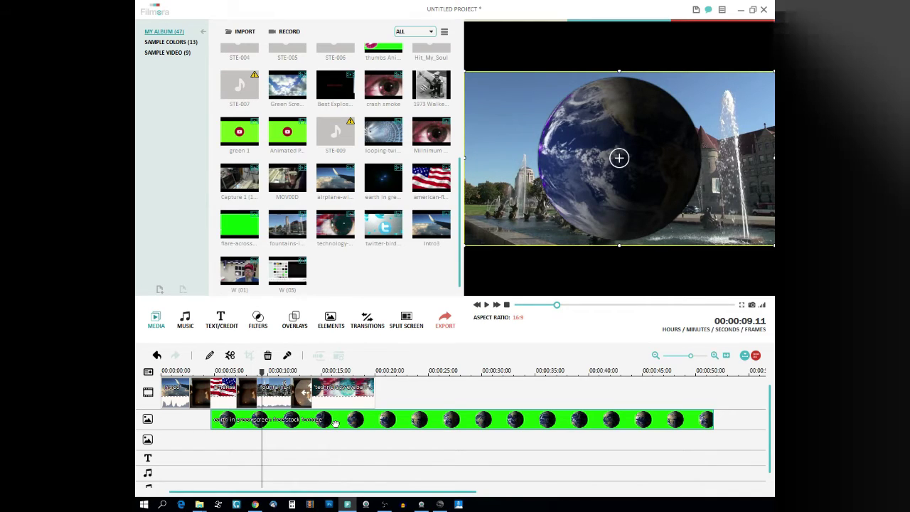
{"action": "left_click", "coordinate": [231, 356]}
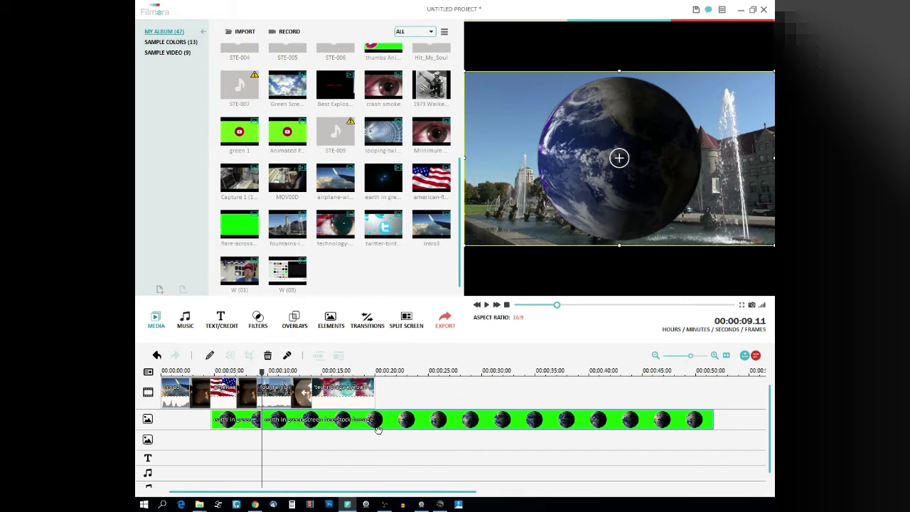
{"action": "key", "text": "Delete"}
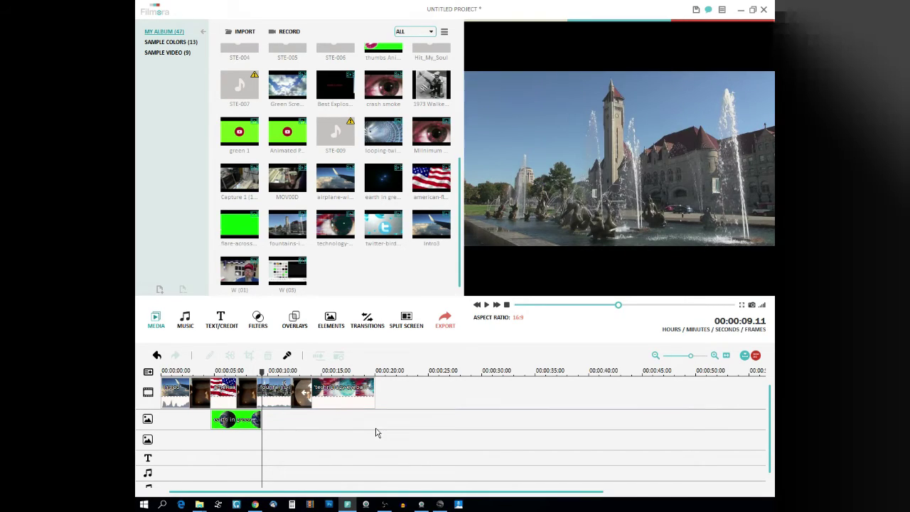
Silence the earth overlay clip by lowering its audio volume to the minimum.
{"action": "left_click", "coordinate": [230, 419]}
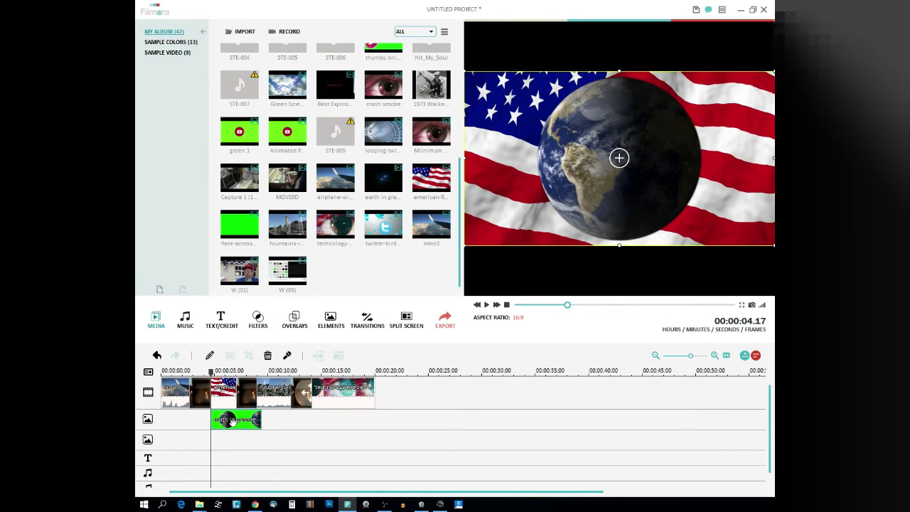
{"action": "right_click", "coordinate": [231, 421]}
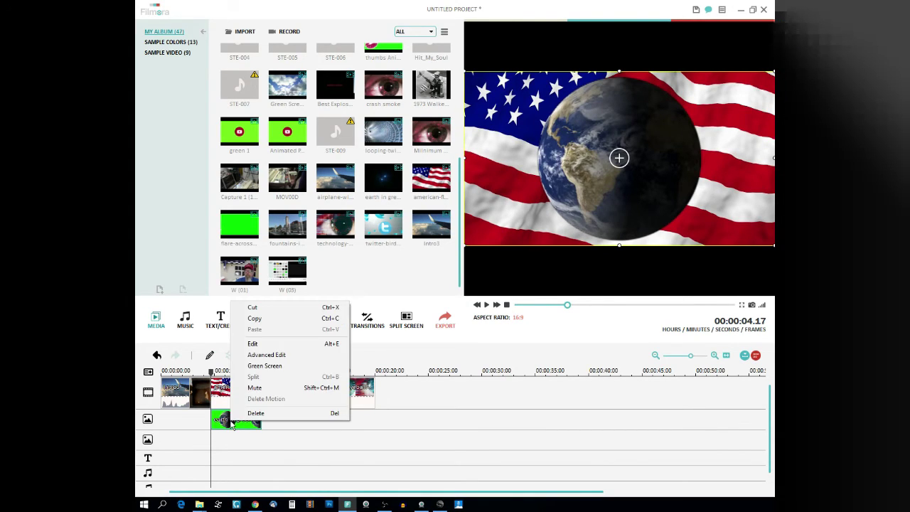
{"action": "left_click", "coordinate": [266, 345]}
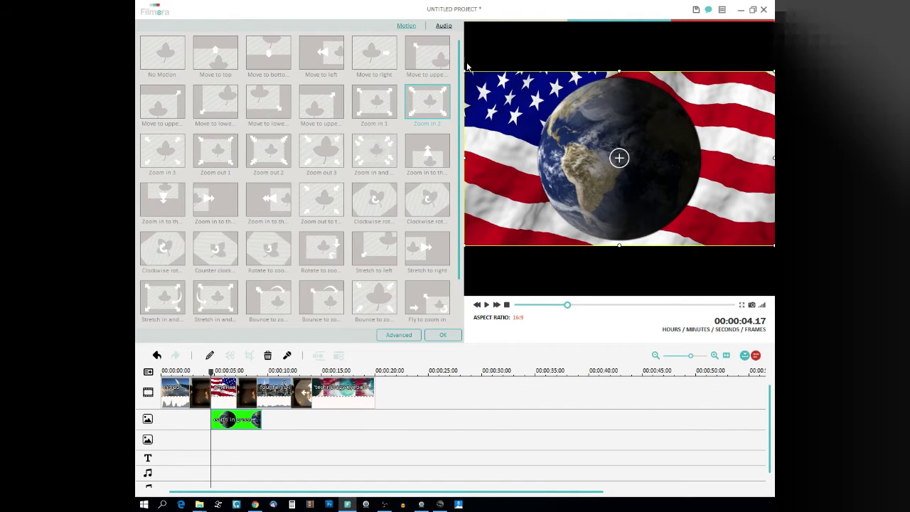
{"action": "left_click", "coordinate": [443, 26]}
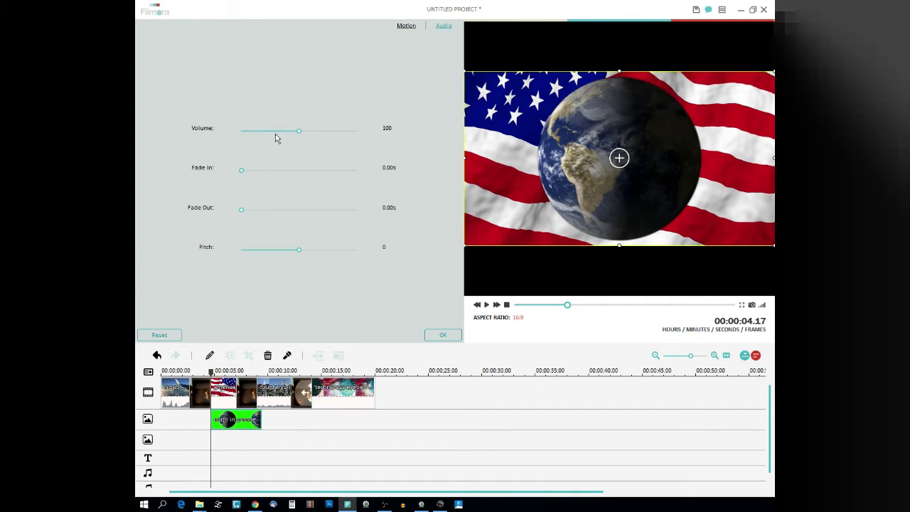
{"action": "left_click_drag", "start_coordinate": [298, 133], "coordinate": [242, 136]}
{"action": "left_click", "coordinate": [452, 337]}
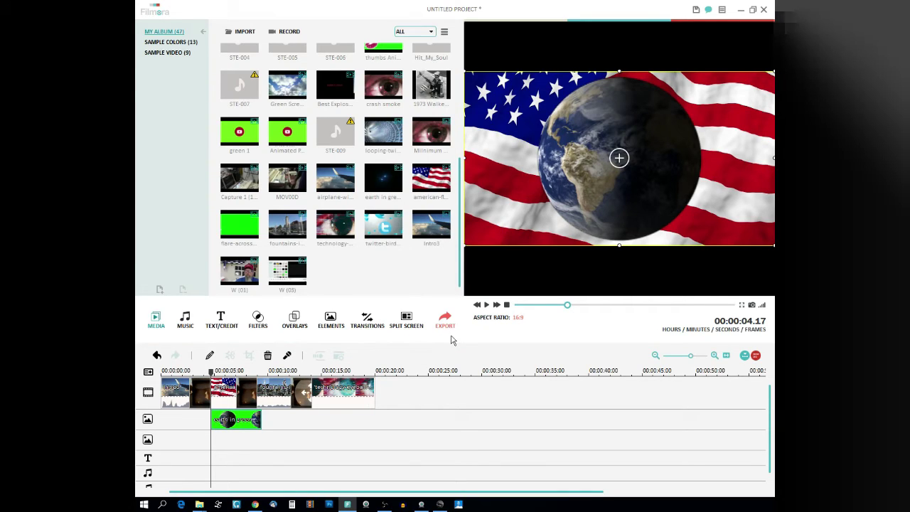
Apply the Zoom in 2 motion effect to the earth overlay clip.
{"action": "double_click", "coordinate": [246, 418]}
{"action": "left_click", "coordinate": [410, 29]}
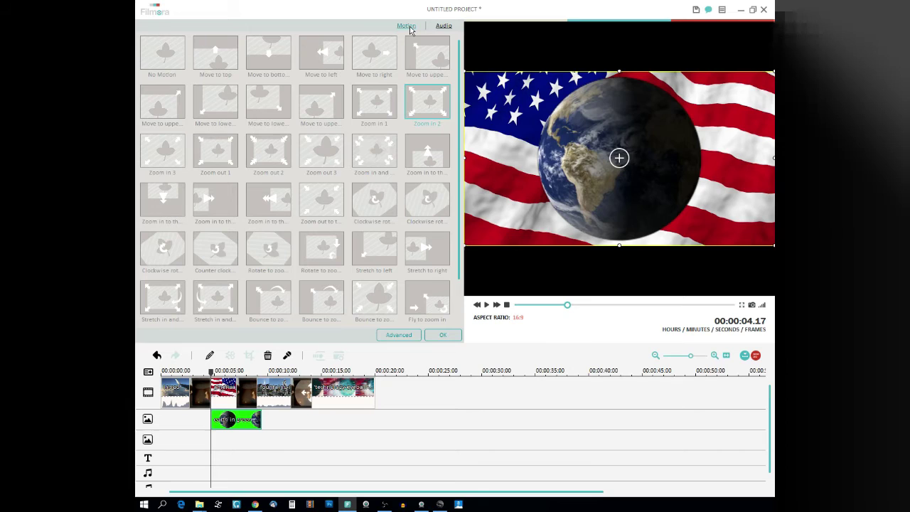
{"action": "double_click", "coordinate": [436, 101]}
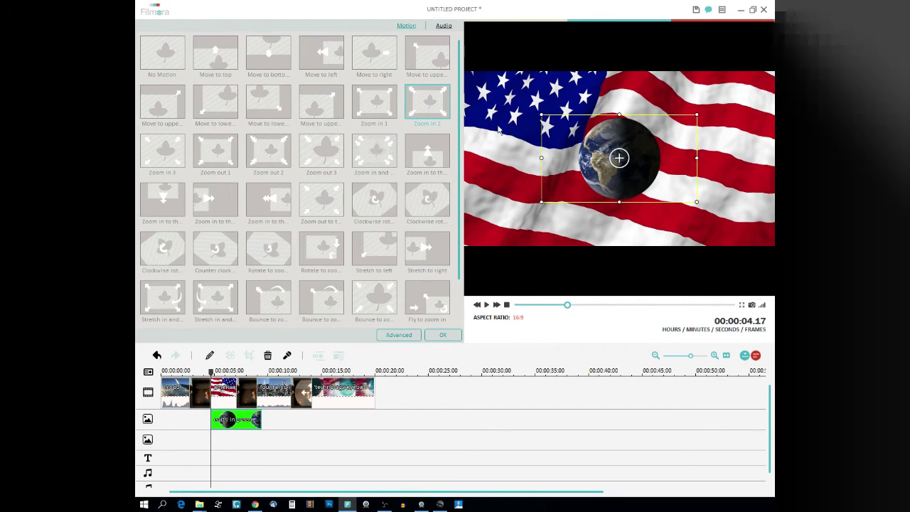
{"action": "left_click", "coordinate": [448, 334]}
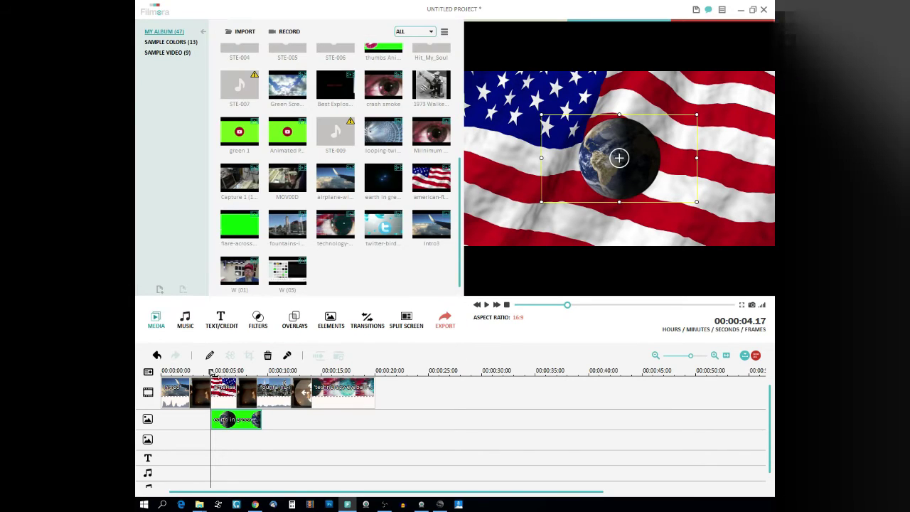
Play the sequence from 00:00:03.20 to check the earth's zoom motion over the flag segment.
{"action": "left_click_drag", "start_coordinate": [211, 371], "coordinate": [201, 371]}
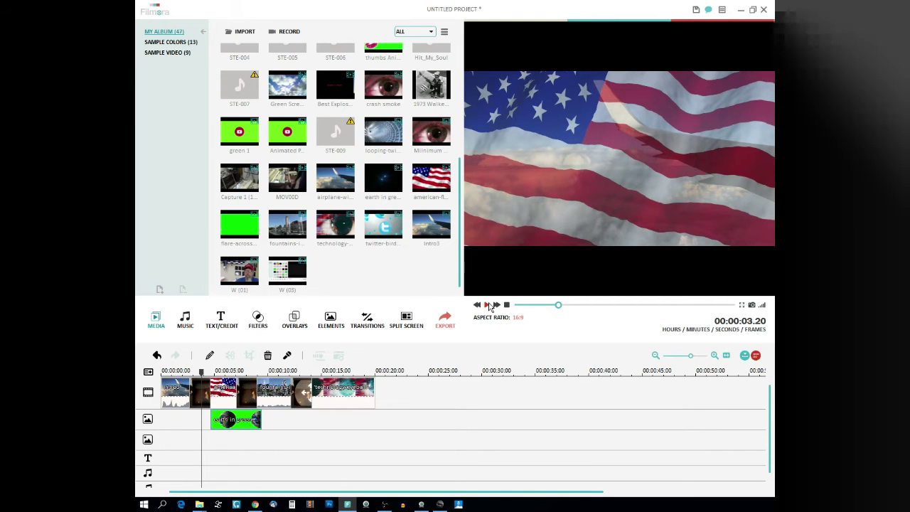
{"action": "left_click", "coordinate": [486, 304]}
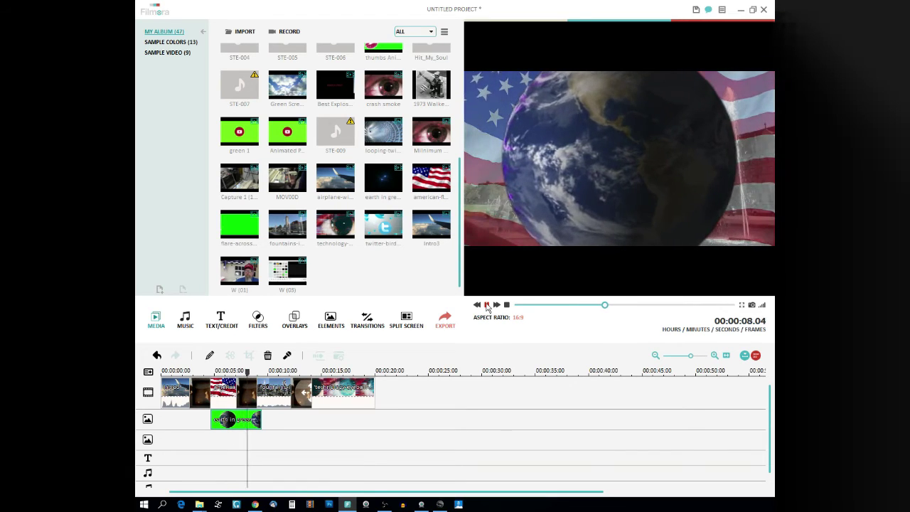
{"action": "left_click", "coordinate": [487, 305]}
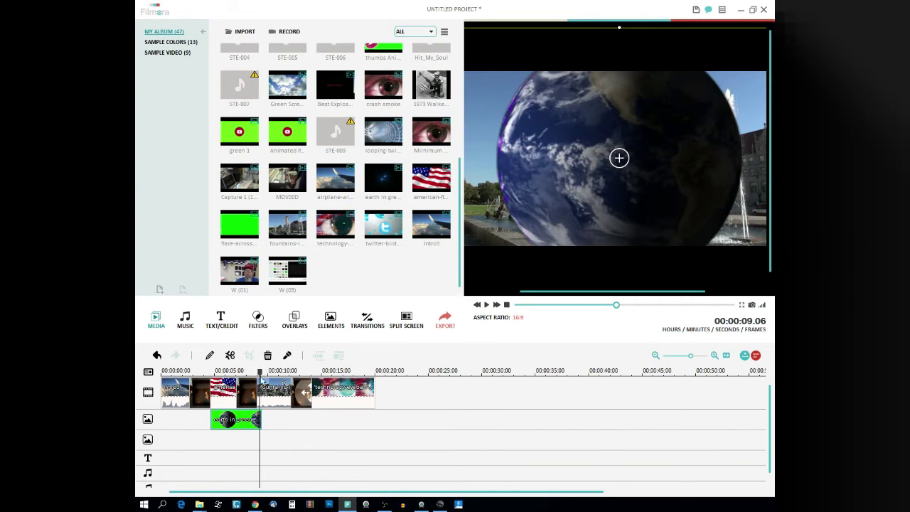
Split the earth overlay clip at 00:00:08.05, within the flag-to-fountain transition, and delete the section after the cut.
{"action": "left_click", "coordinate": [263, 380]}
{"action": "left_click_drag", "start_coordinate": [259, 371], "coordinate": [254, 371]}
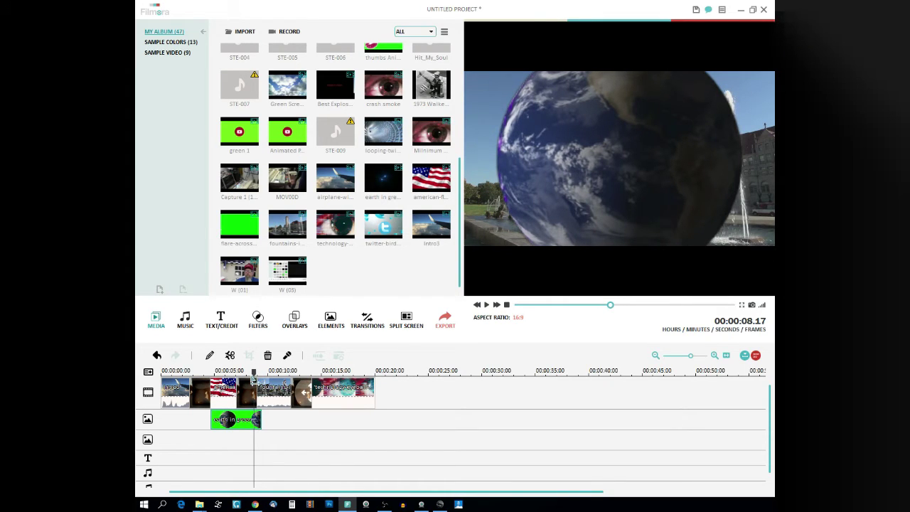
{"action": "left_click_drag", "start_coordinate": [253, 378], "coordinate": [249, 379]}
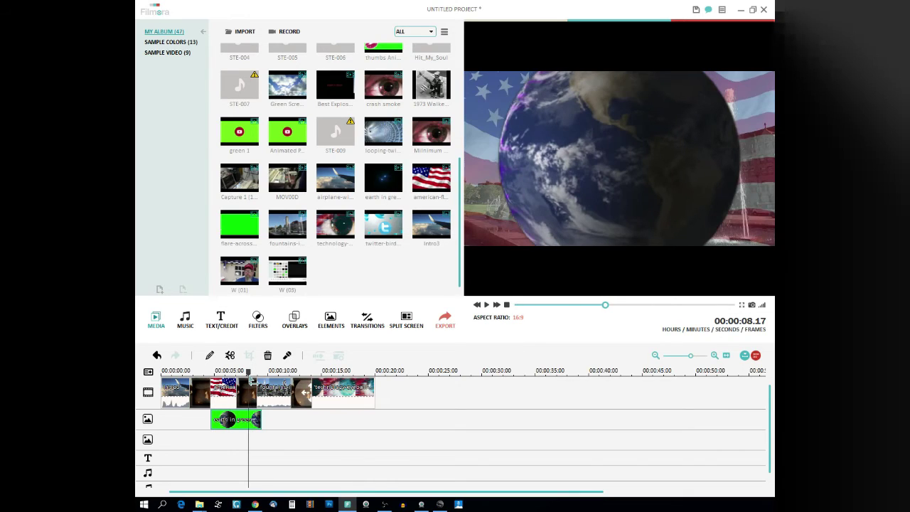
{"action": "left_click", "coordinate": [255, 422]}
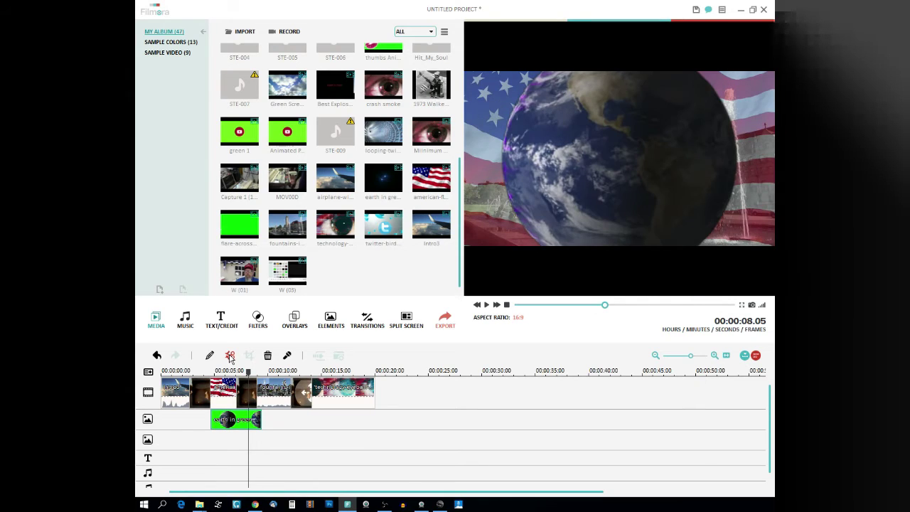
{"action": "left_click", "coordinate": [230, 356]}
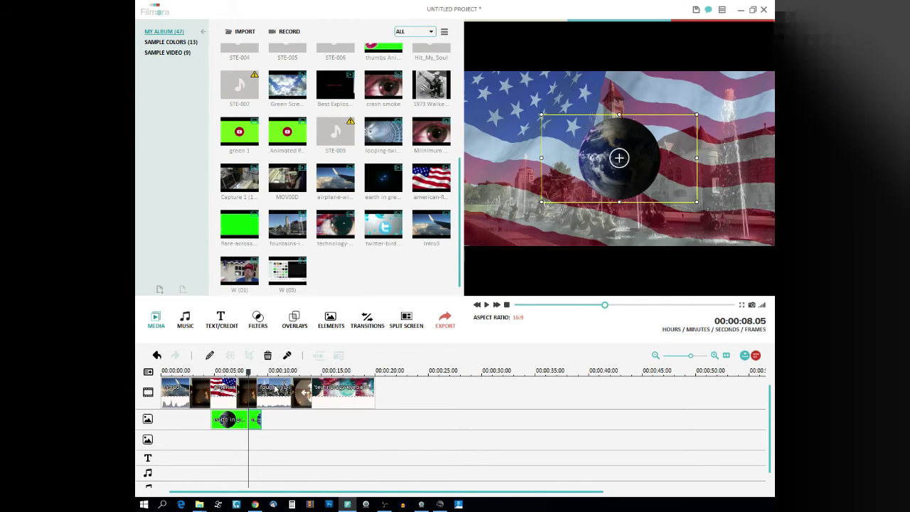
{"action": "key", "text": "Delete"}
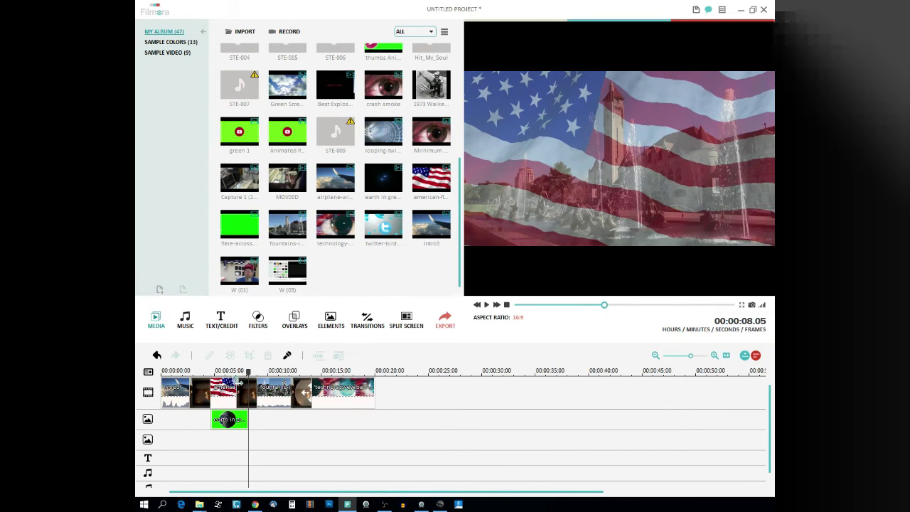
Review the sequence up to the fountain-to-eye transition and add the flare-across-wipe-on-green clip to the second overlay track at 00:00:13.09.
{"action": "left_click", "coordinate": [232, 374]}
{"action": "left_click", "coordinate": [205, 371]}
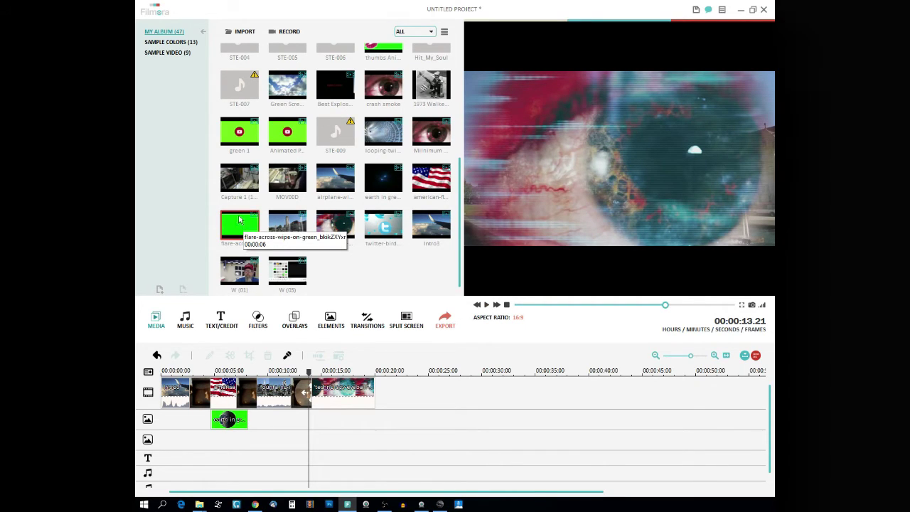
{"action": "left_click_drag", "start_coordinate": [239, 221], "coordinate": [335, 441]}
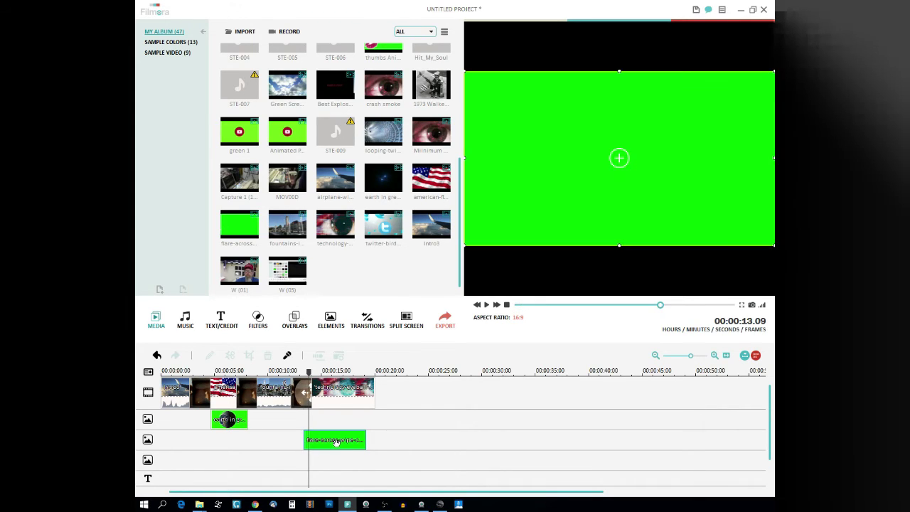
Apply the green screen chroma key to the flare wipe clip, making its green background transparent.
{"action": "right_click", "coordinate": [335, 442]}
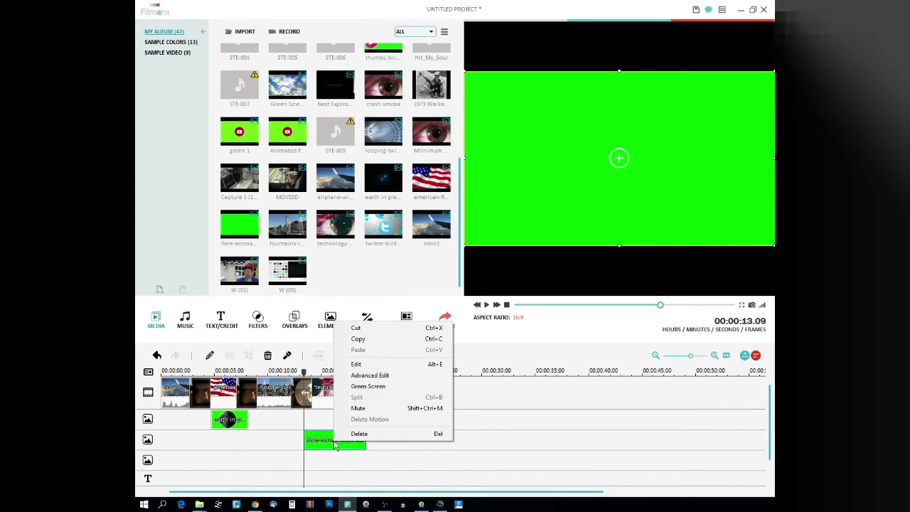
{"action": "left_click", "coordinate": [371, 389]}
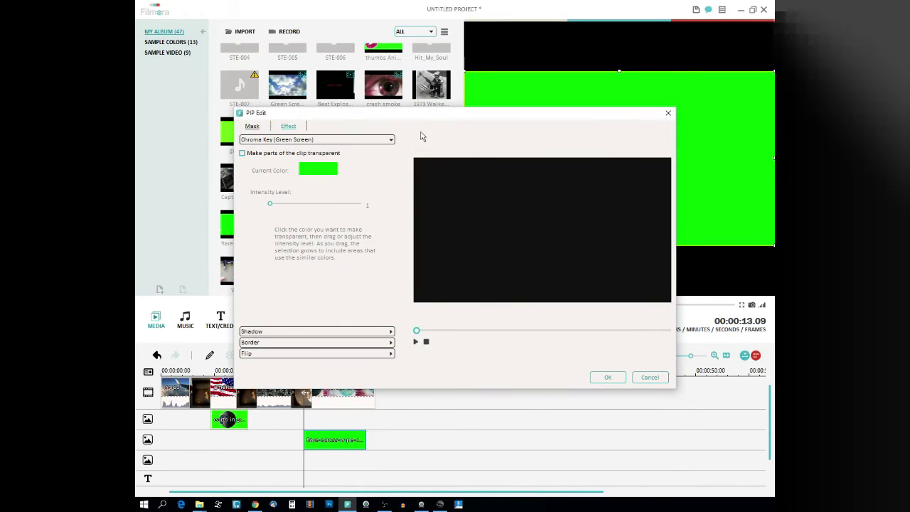
{"action": "left_click", "coordinate": [242, 153]}
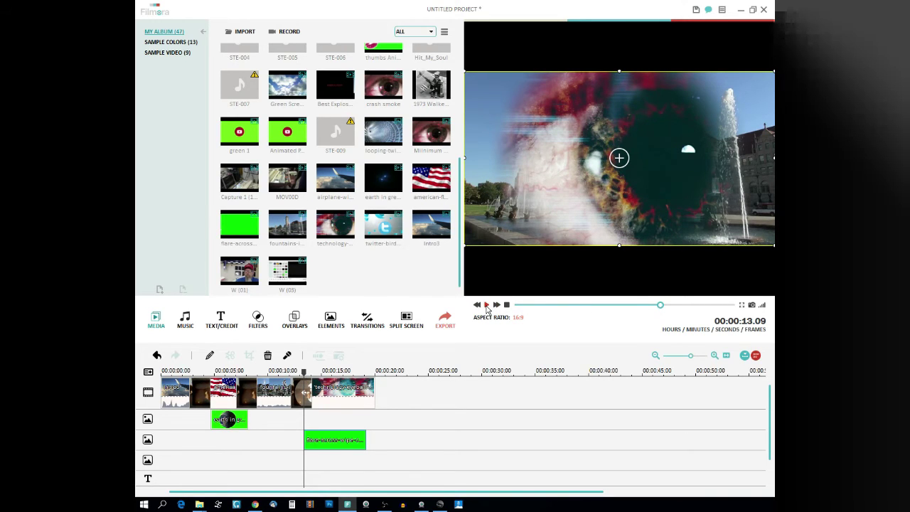
Play back the flare overlay on the eye segment and return the playhead to 00:00:12.14.
{"action": "left_click", "coordinate": [486, 305]}
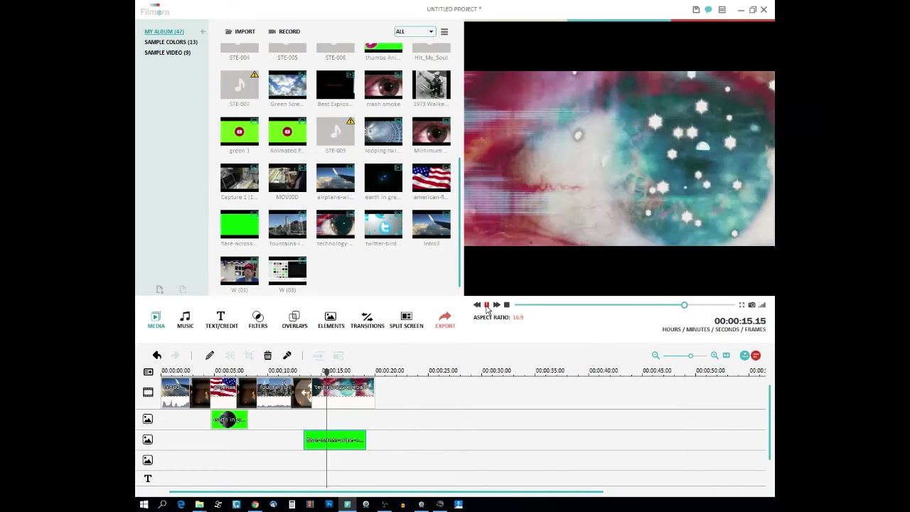
{"action": "left_click", "coordinate": [335, 384]}
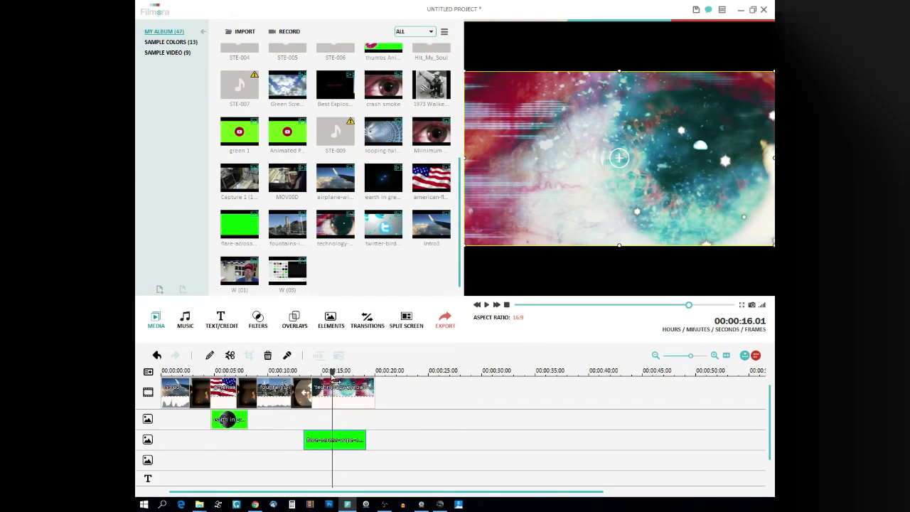
{"action": "left_click_drag", "start_coordinate": [335, 383], "coordinate": [298, 384]}
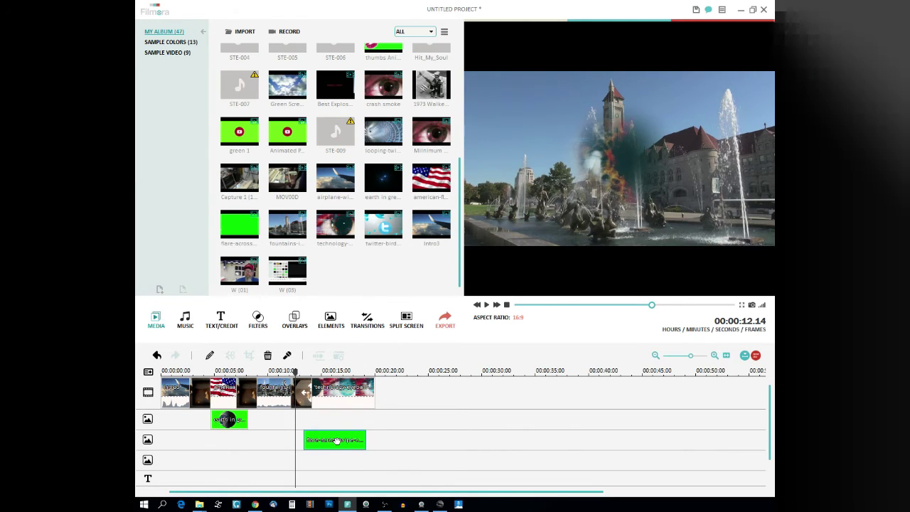
Move the flare wipe overlay to start at 00:00:12.04, where the fountain-to-eye transition begins, and play back that section.
{"action": "left_click_drag", "start_coordinate": [331, 440], "coordinate": [327, 442]}
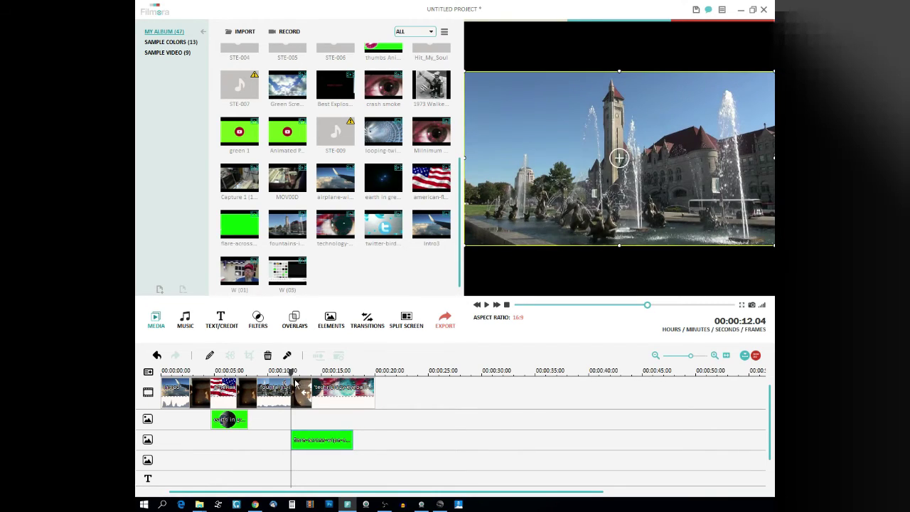
{"action": "left_click", "coordinate": [486, 305]}
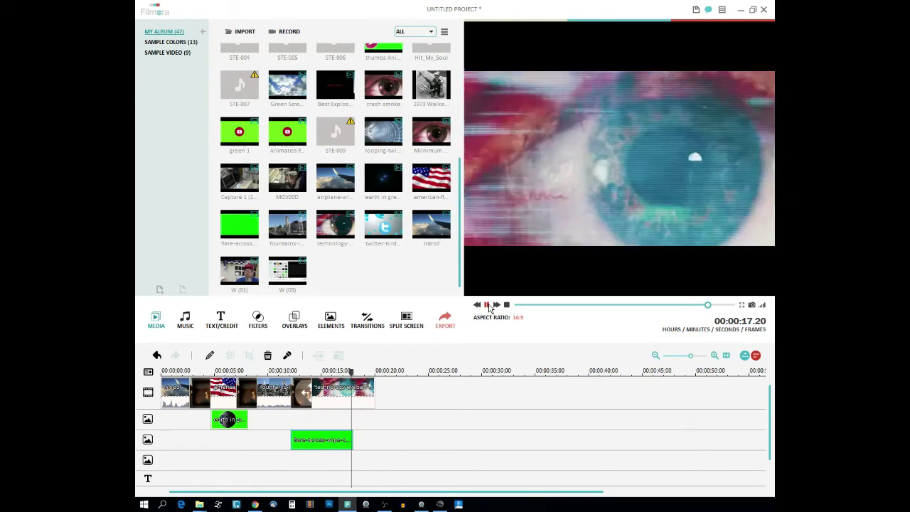
{"action": "left_click", "coordinate": [486, 304]}
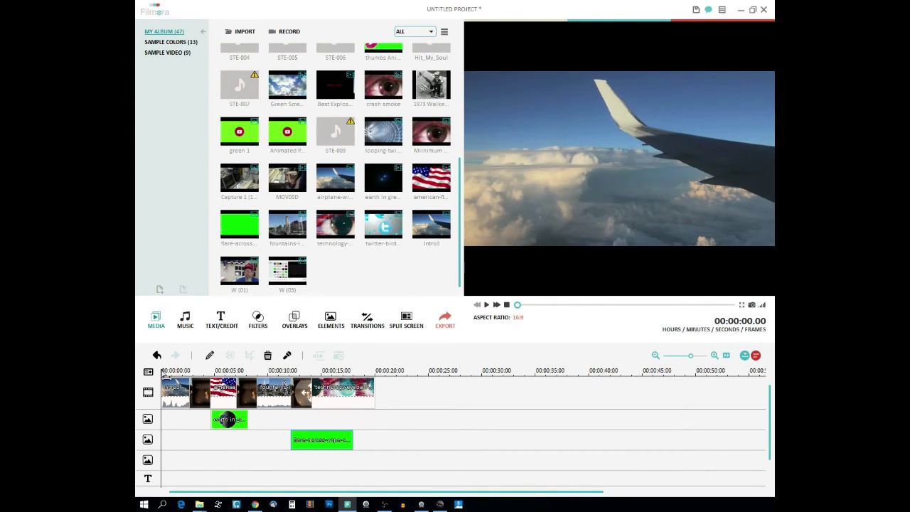
{"action": "left_click", "coordinate": [238, 371]}
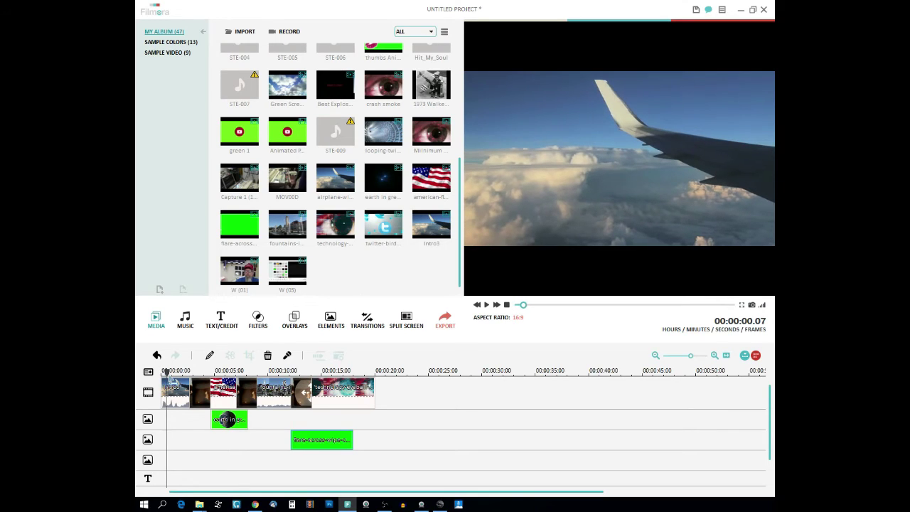
{"action": "mouse_move", "coordinate": [298, 375]}
{"action": "left_mouse_down"}
{"action": "mouse_move", "coordinate": [352, 372]}
{"action": "mouse_move", "coordinate": [291, 382]}
{"action": "left_mouse_up"}
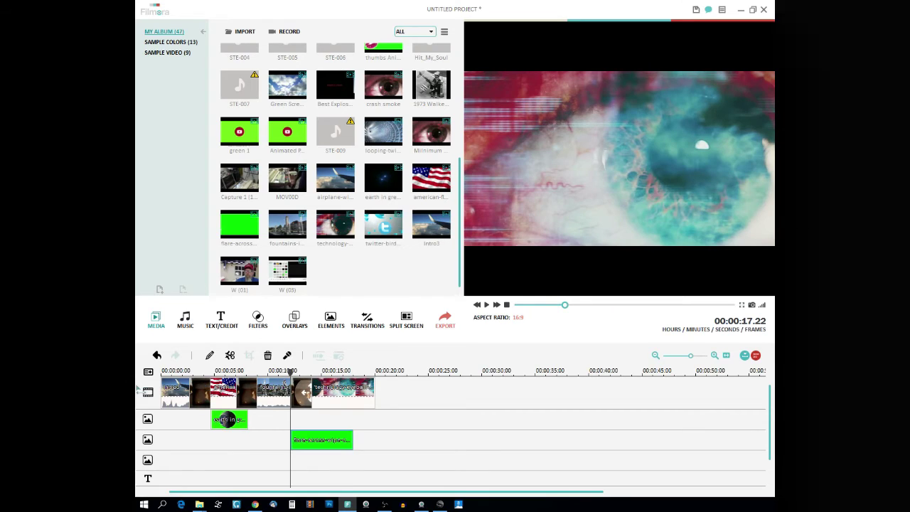
{"action": "left_click", "coordinate": [341, 292]}
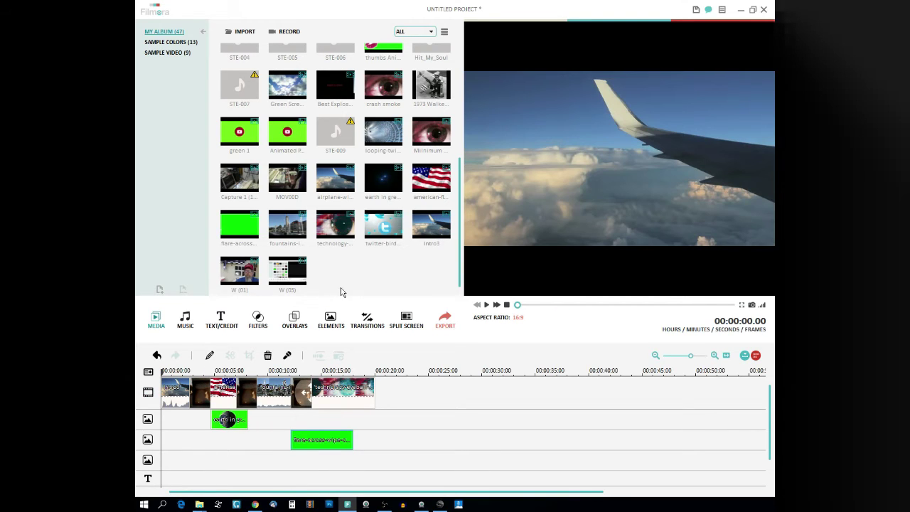
Audition the Blue_Skies, Fight_or_Flight and Do_It_Right tracks from the My Music collection.
{"action": "left_click", "coordinate": [186, 320]}
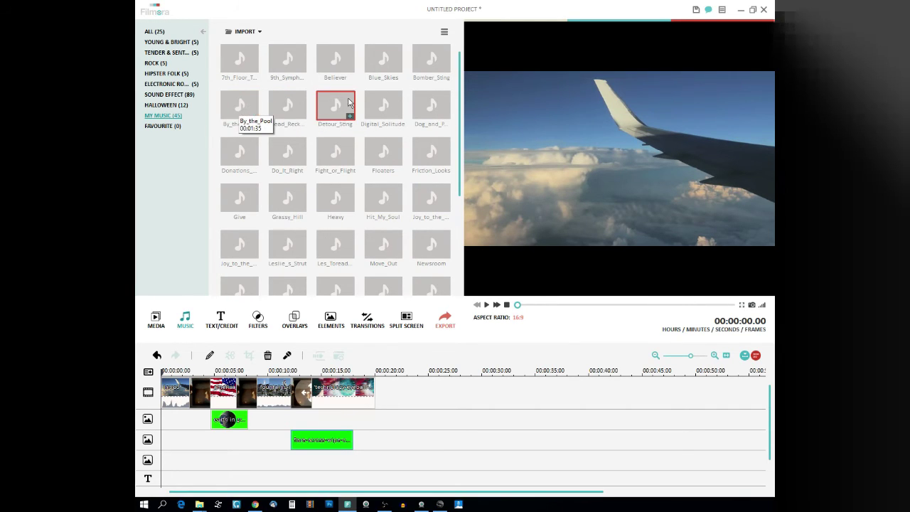
{"action": "double_click", "coordinate": [382, 62]}
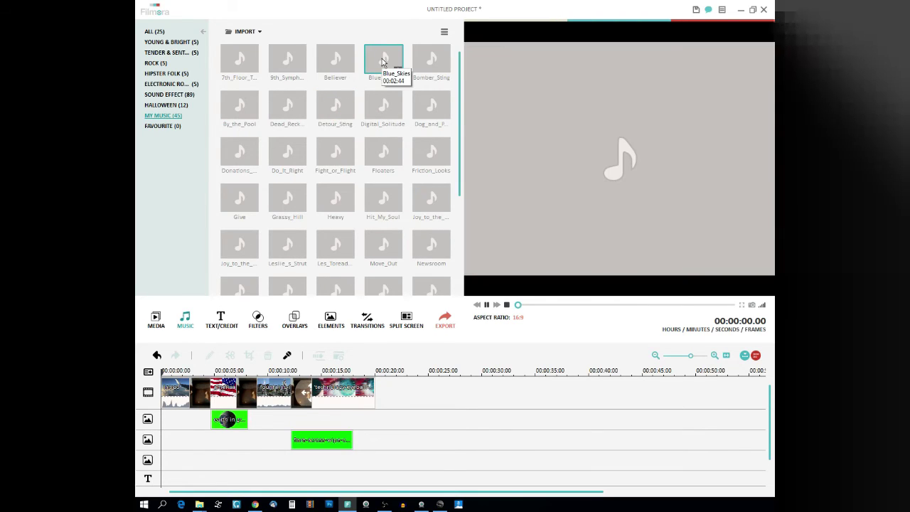
{"action": "left_click", "coordinate": [489, 305]}
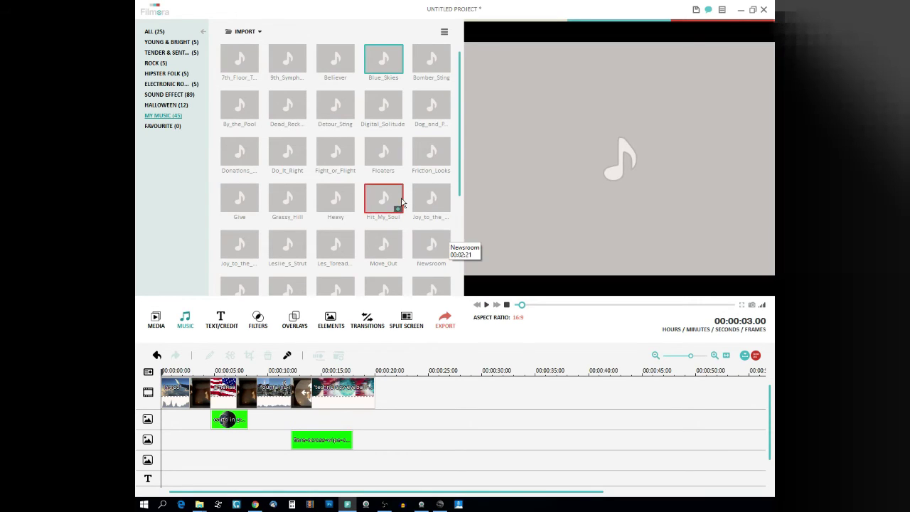
{"action": "double_click", "coordinate": [331, 156]}
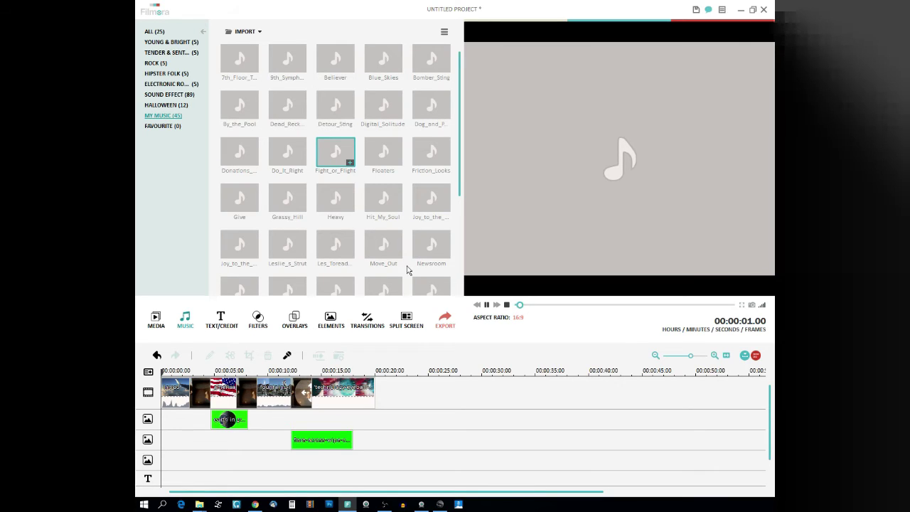
{"action": "left_click", "coordinate": [487, 305]}
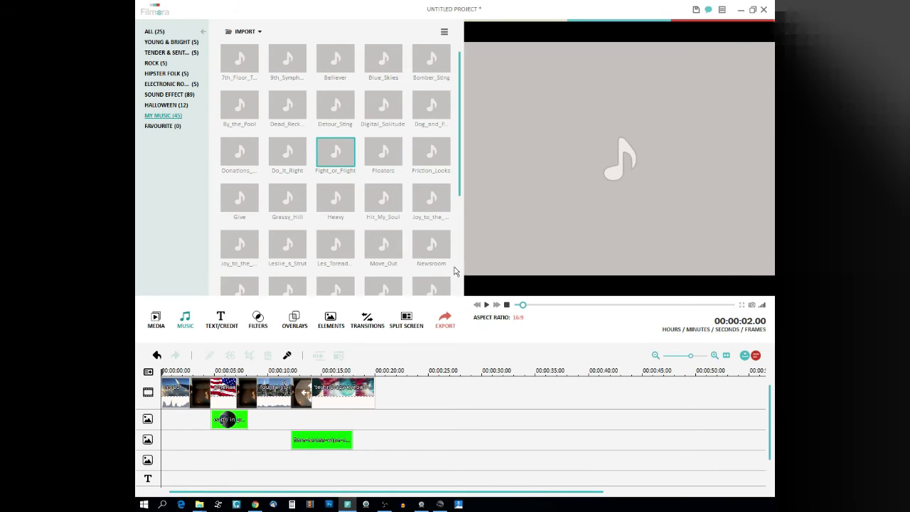
{"action": "double_click", "coordinate": [282, 150]}
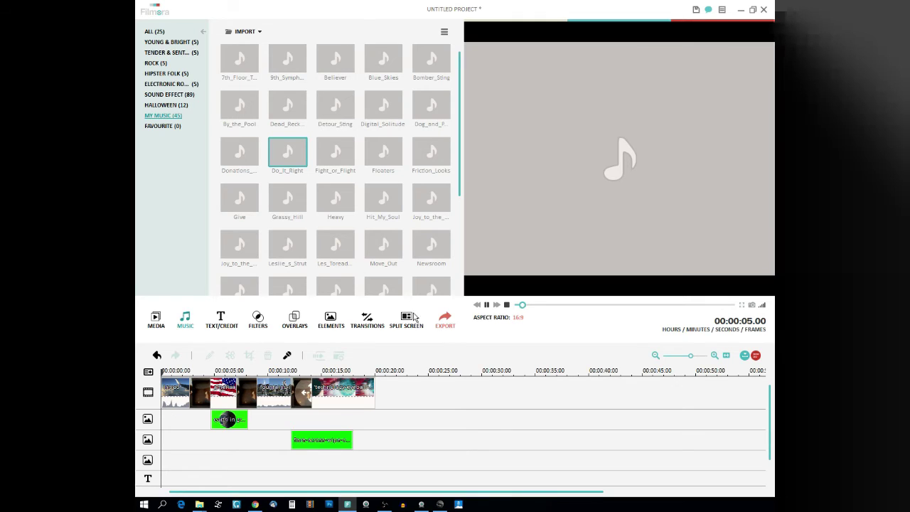
{"action": "left_click", "coordinate": [487, 305]}
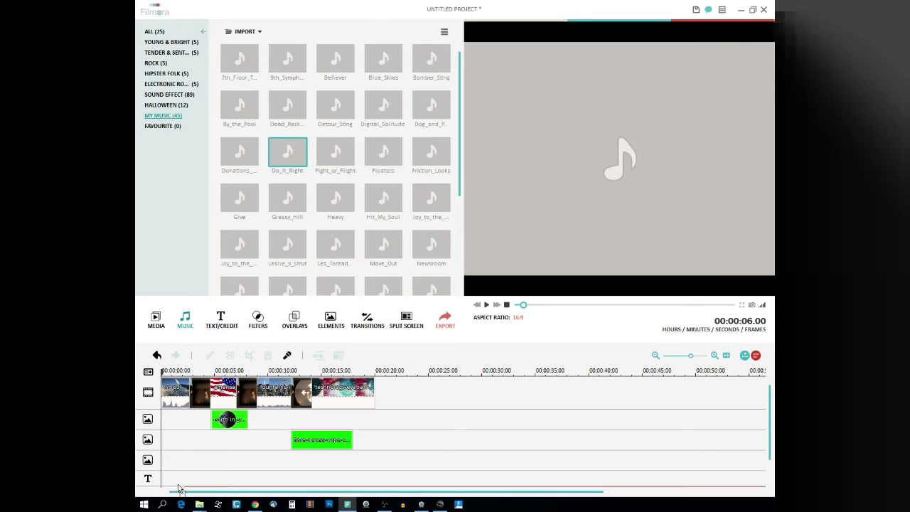
Add the Do_It_Right track to the music track at the very start of the timeline.
{"action": "scroll", "coordinate": [179, 487], "scroll_direction": "down", "scroll_amount": 2}
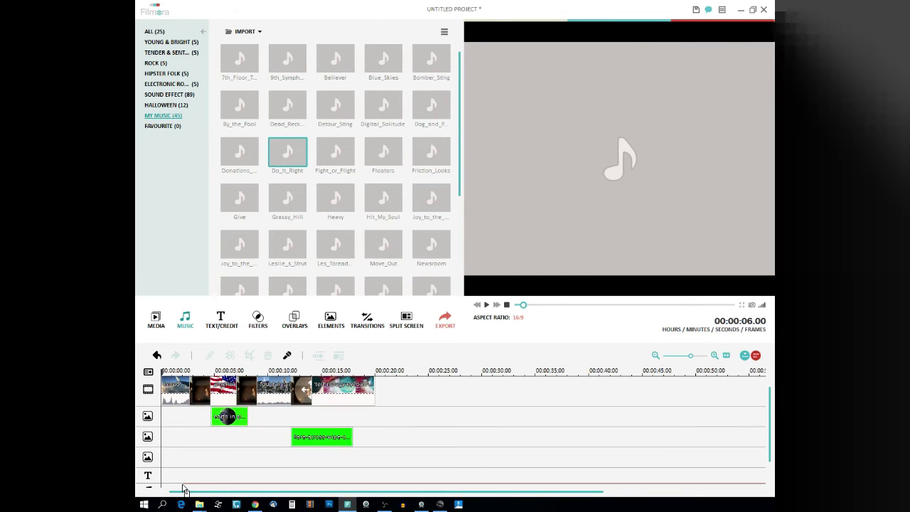
{"action": "scroll", "coordinate": [179, 487], "scroll_direction": "down", "scroll_amount": 3}
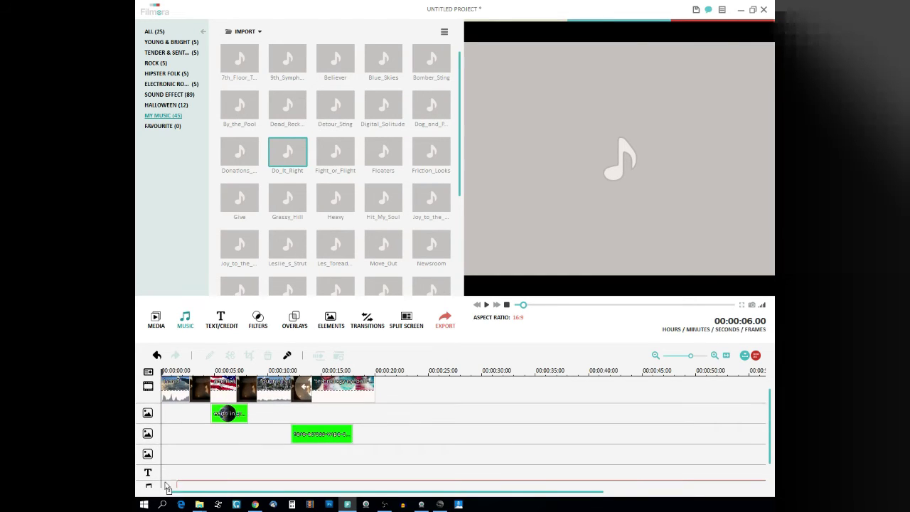
{"action": "left_click_drag", "start_coordinate": [164, 487], "coordinate": [167, 485]}
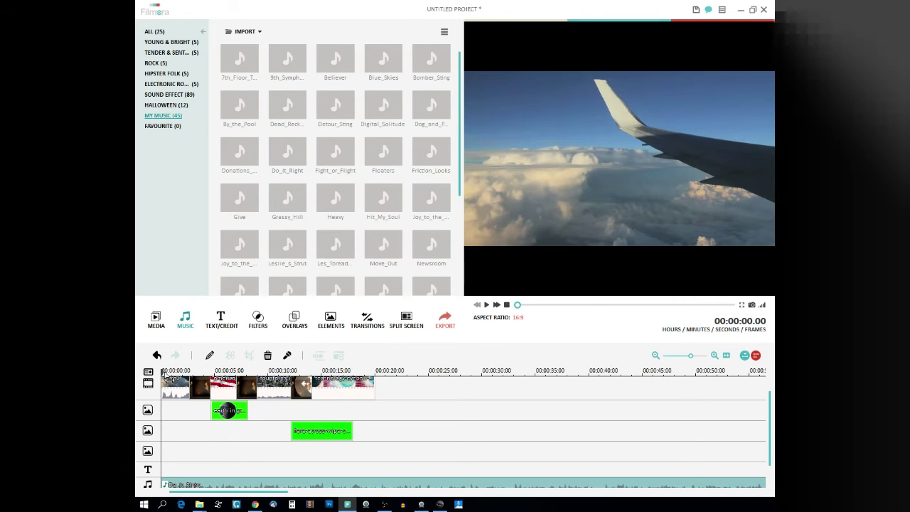
Split the eye clip at 00:00:17.20, near the end of the flare overlay, and delete the section after the cut.
{"action": "key", "text": "space"}
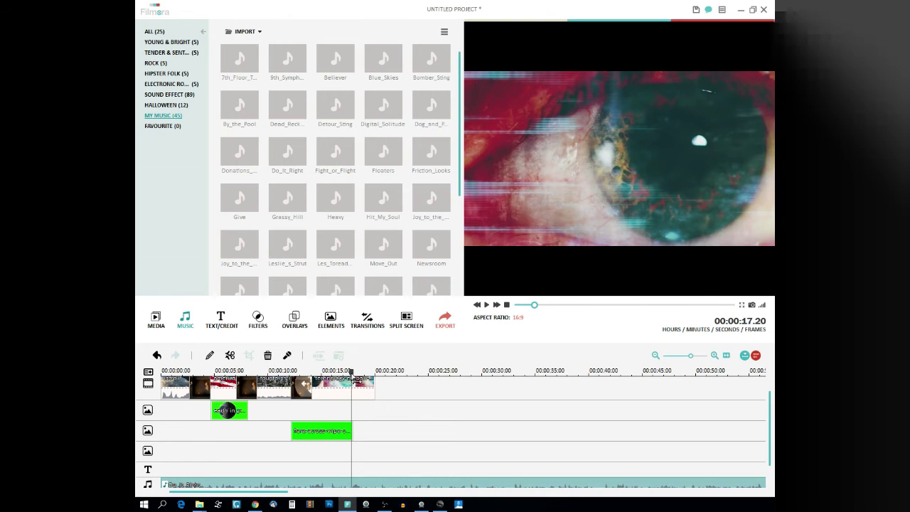
{"action": "left_click", "coordinate": [363, 388]}
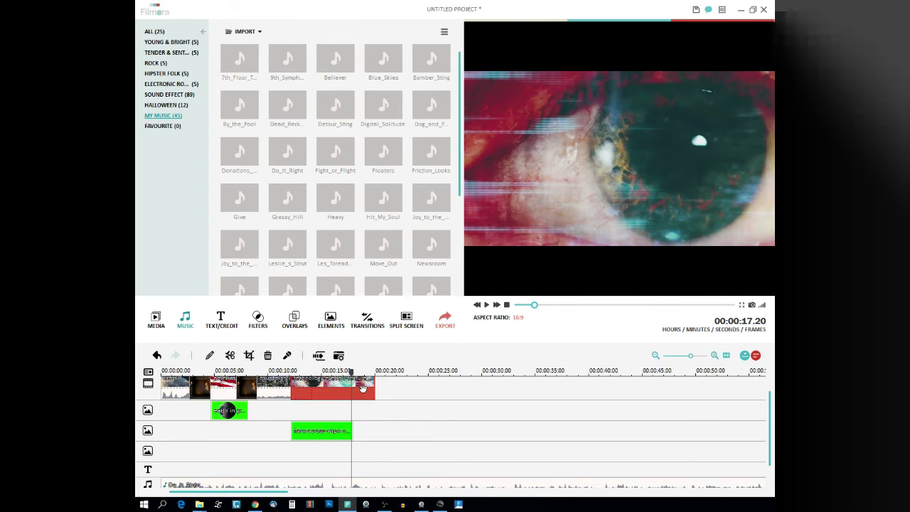
{"action": "left_click", "coordinate": [231, 357]}
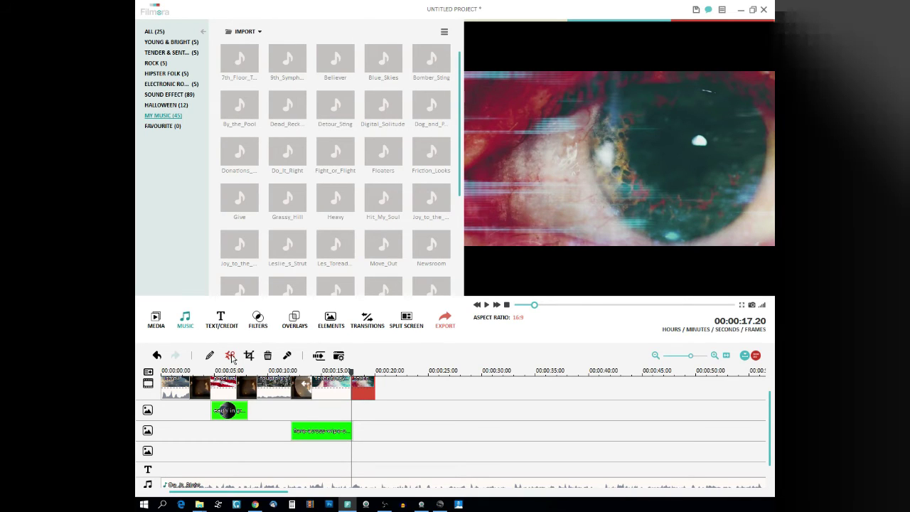
{"action": "key", "text": "Delete"}
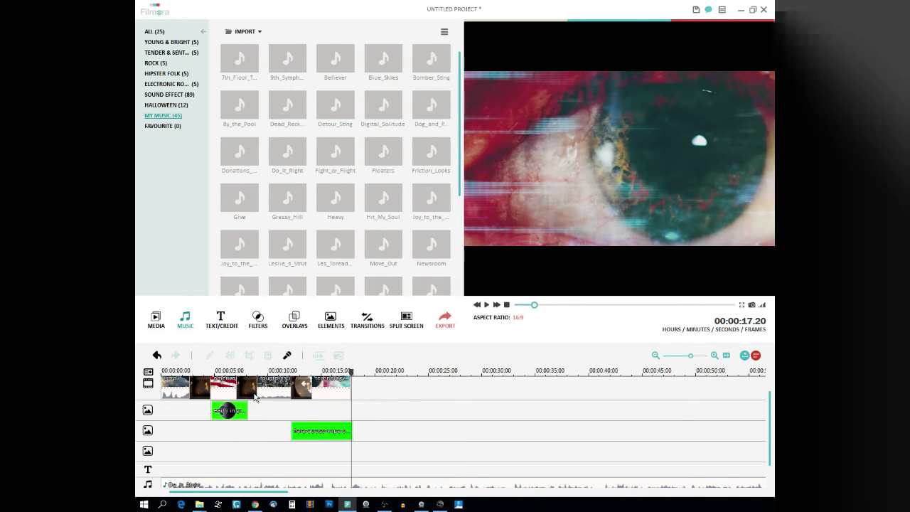
Cut the flare overlay and the Do_It_Right music at 00:00:17.20 and remove everything after that point.
{"action": "left_click", "coordinate": [320, 431]}
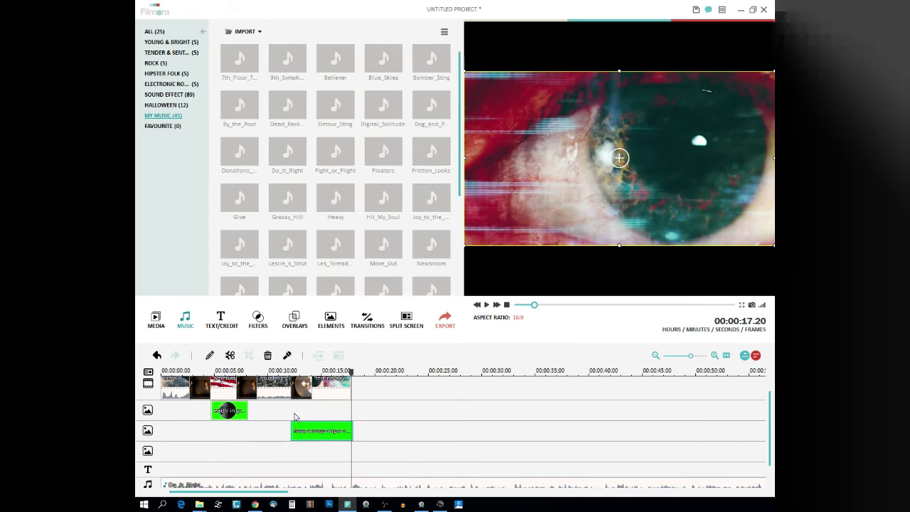
{"action": "left_click", "coordinate": [230, 357]}
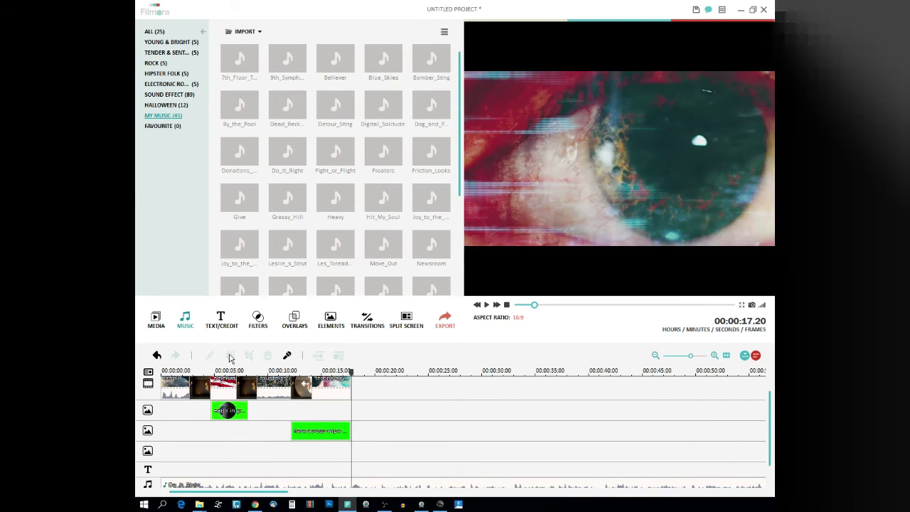
{"action": "left_click", "coordinate": [303, 485]}
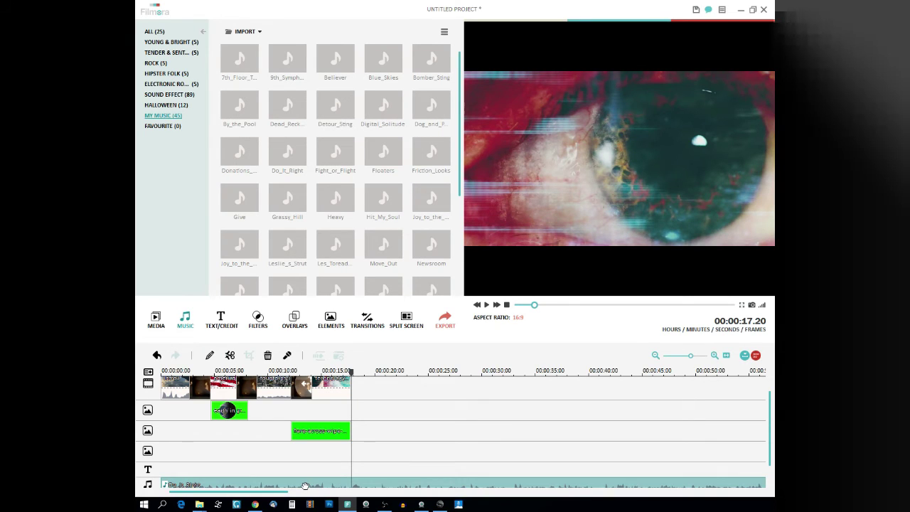
{"action": "left_click", "coordinate": [230, 357]}
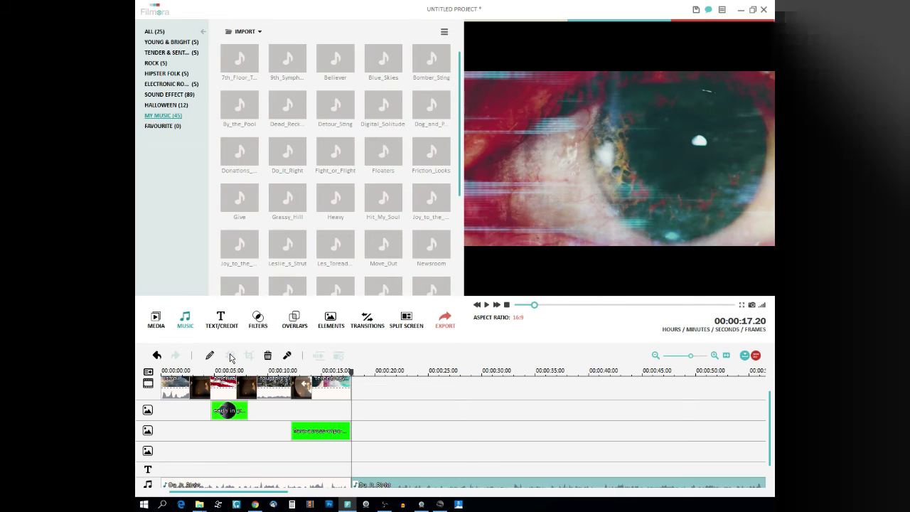
{"action": "key", "text": "Delete"}
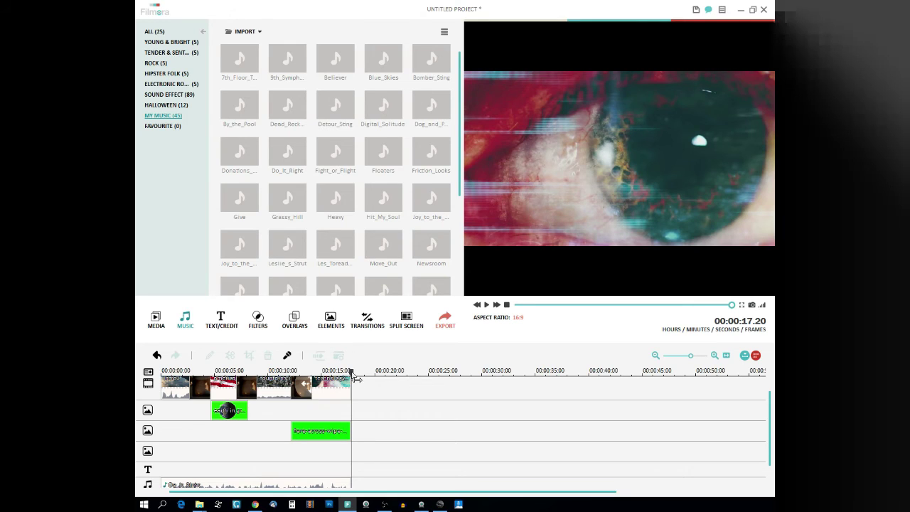
Add a short fade-in and a slightly longer fade-out to the Do_It_Right music, then play the intro from the start.
{"action": "left_click_drag", "start_coordinate": [351, 373], "coordinate": [274, 372]}
{"action": "left_click_drag", "start_coordinate": [182, 382], "coordinate": [166, 389]}
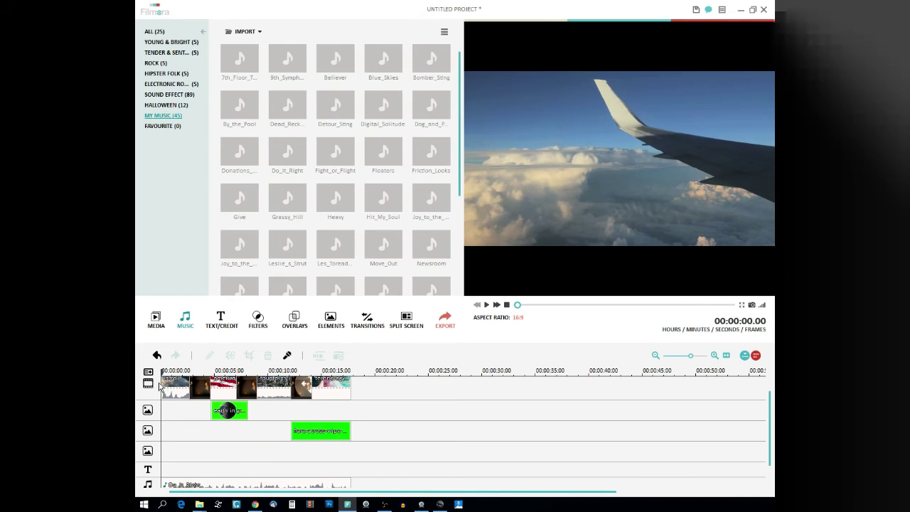
{"action": "double_click", "coordinate": [195, 486]}
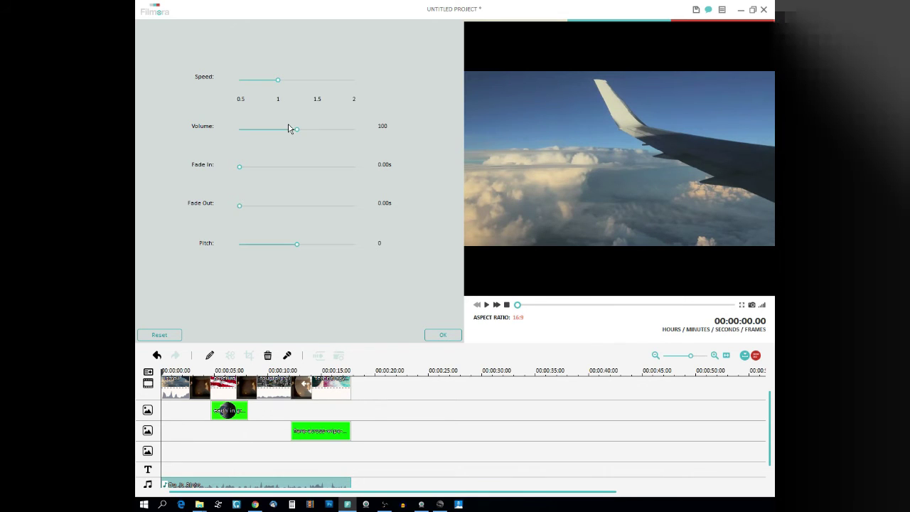
{"action": "left_click_drag", "start_coordinate": [242, 170], "coordinate": [249, 171]}
{"action": "left_click_drag", "start_coordinate": [239, 206], "coordinate": [252, 207]}
{"action": "left_click", "coordinate": [442, 338]}
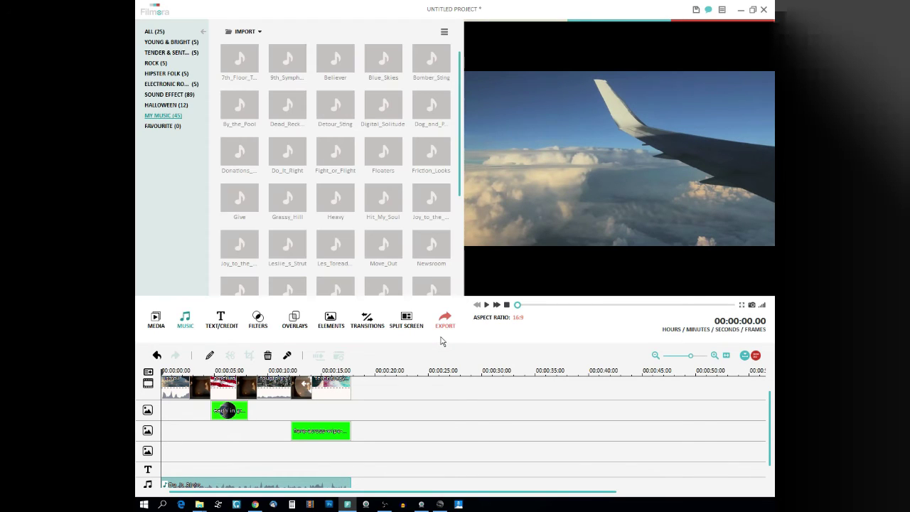
{"action": "left_click", "coordinate": [487, 304]}
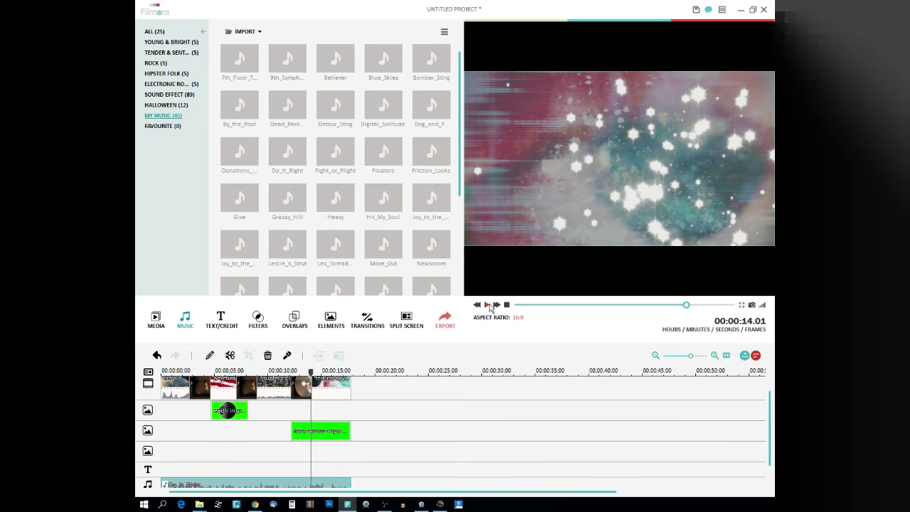
Export the intro as an MP4 named Intro4 to the Wondershare intro folder, and check the exported file in that folder.
{"action": "left_click", "coordinate": [445, 321]}
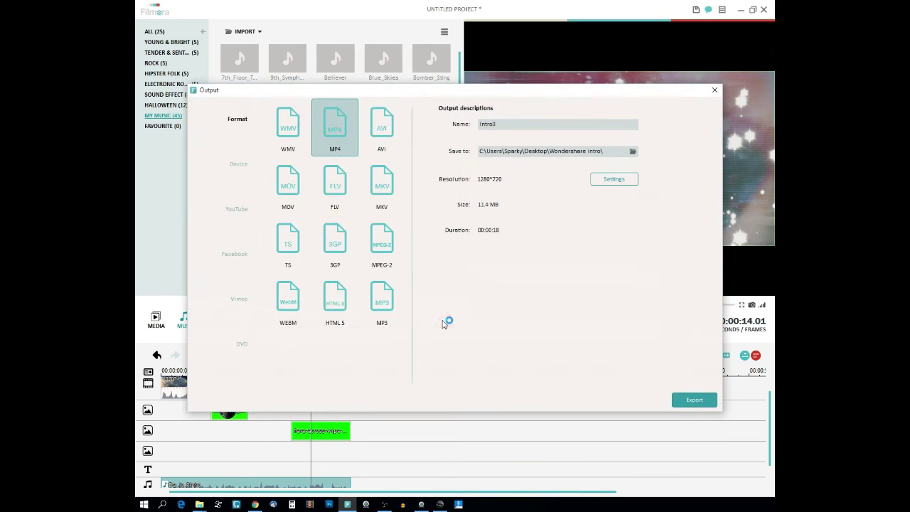
{"action": "left_click", "coordinate": [501, 125]}
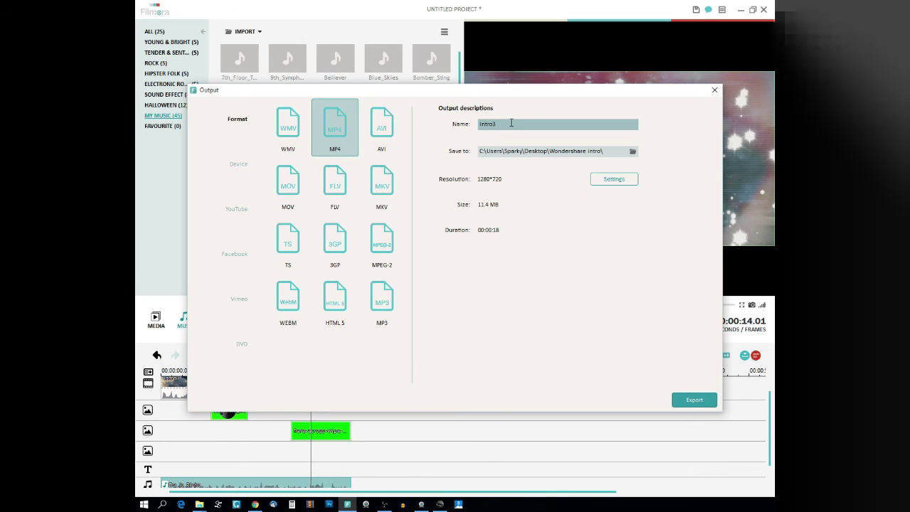
{"action": "left_click", "coordinate": [509, 125]}
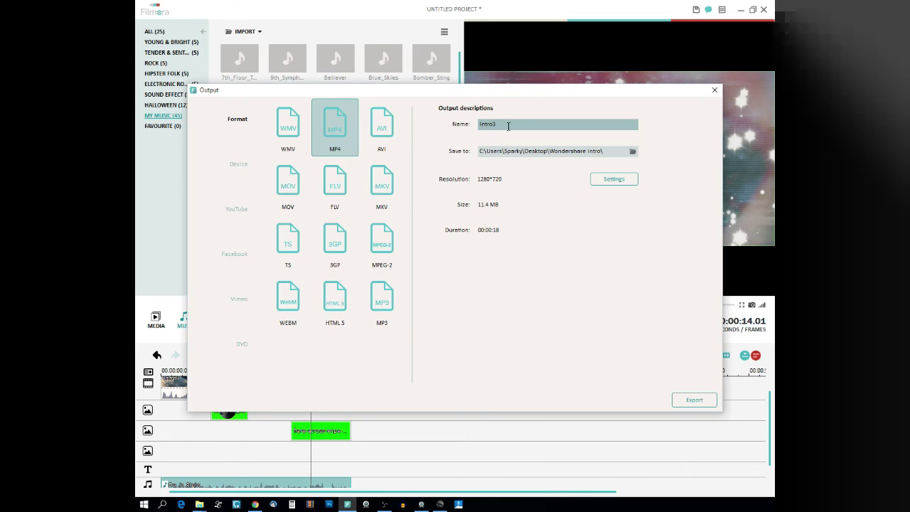
{"action": "key", "text": "BackSpace"}
{"action": "type", "text": "4"}
{"action": "left_click", "coordinate": [698, 402]}
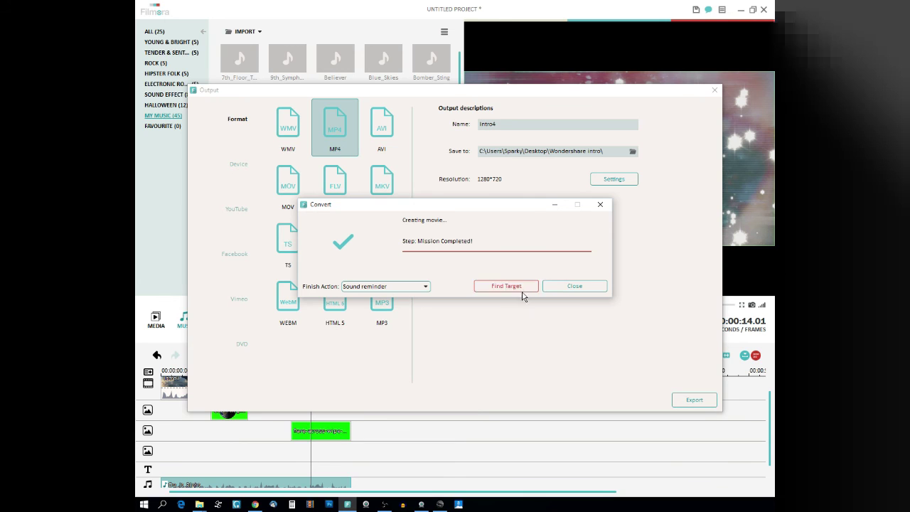
{"action": "left_click", "coordinate": [515, 287]}
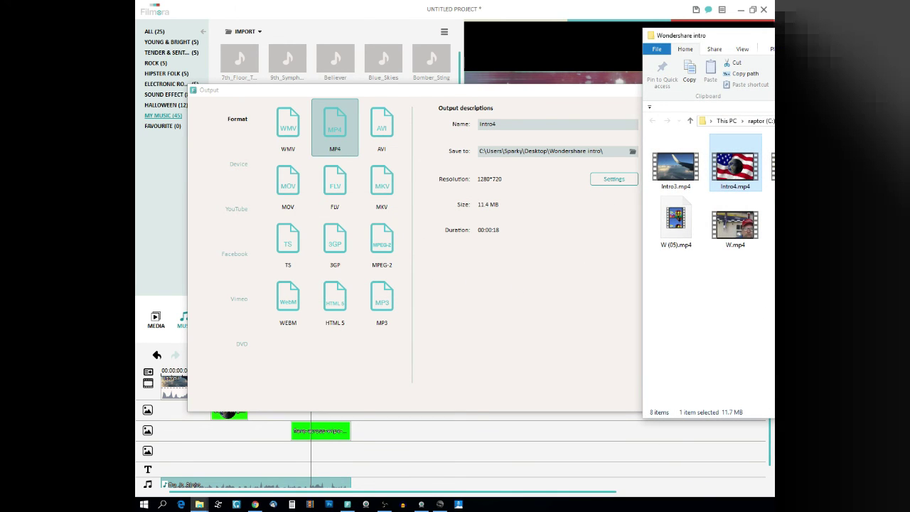
{"action": "key", "text": "alt+F4"}
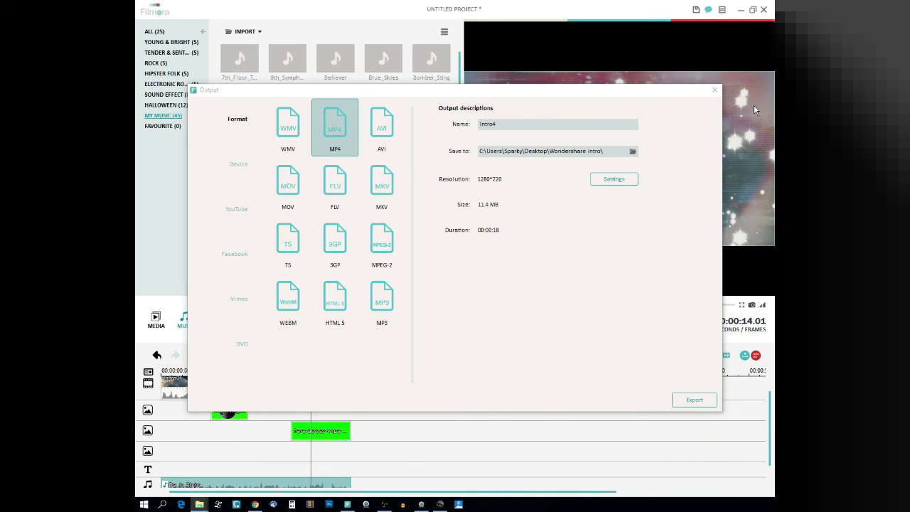
Close the export settings and clear all clips, overlays and music from the timeline.
{"action": "left_click", "coordinate": [715, 91]}
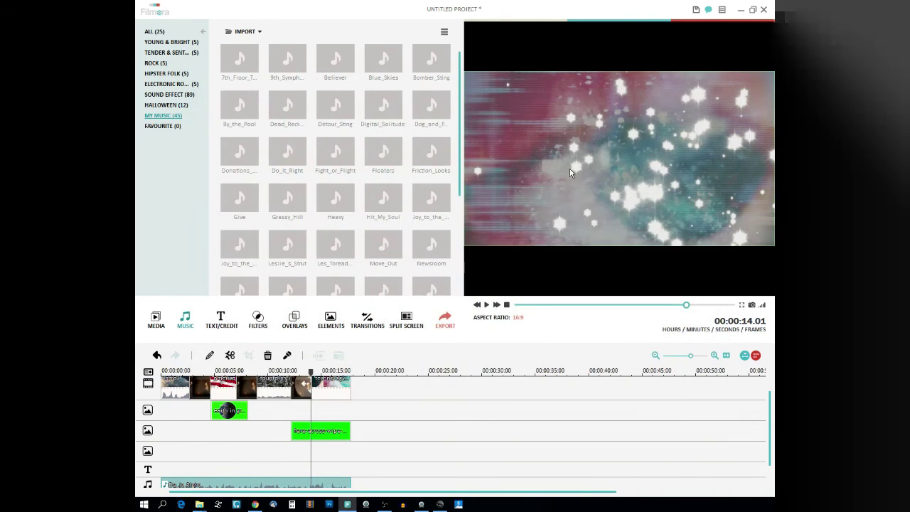
{"action": "left_click", "coordinate": [190, 389]}
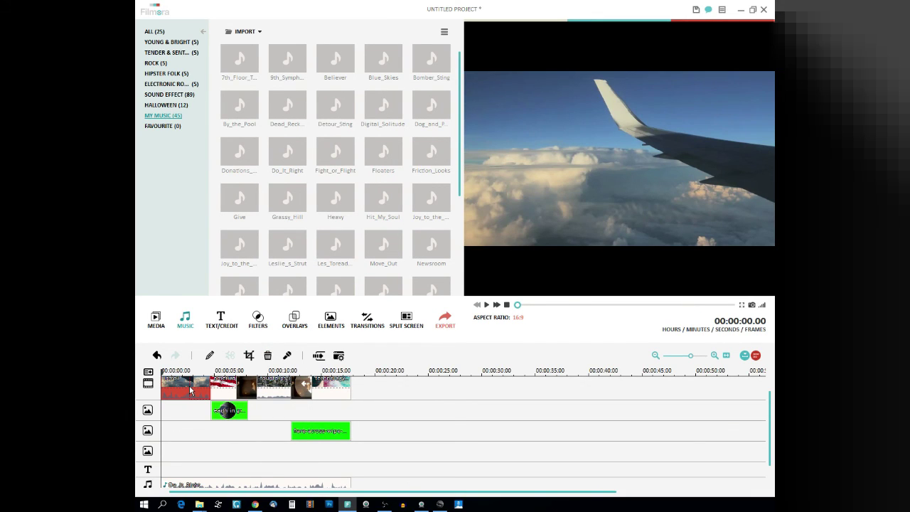
{"action": "key", "text": "ctrl+a"}
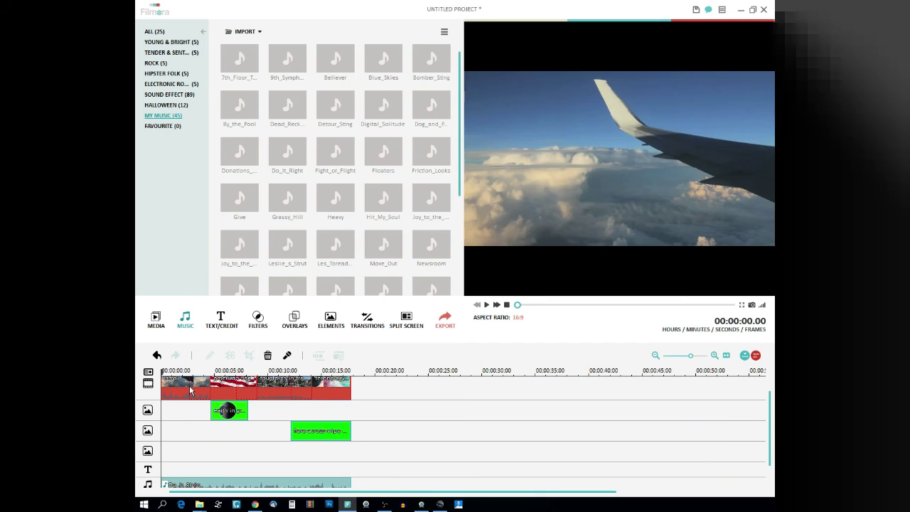
{"action": "key", "text": "Delete"}
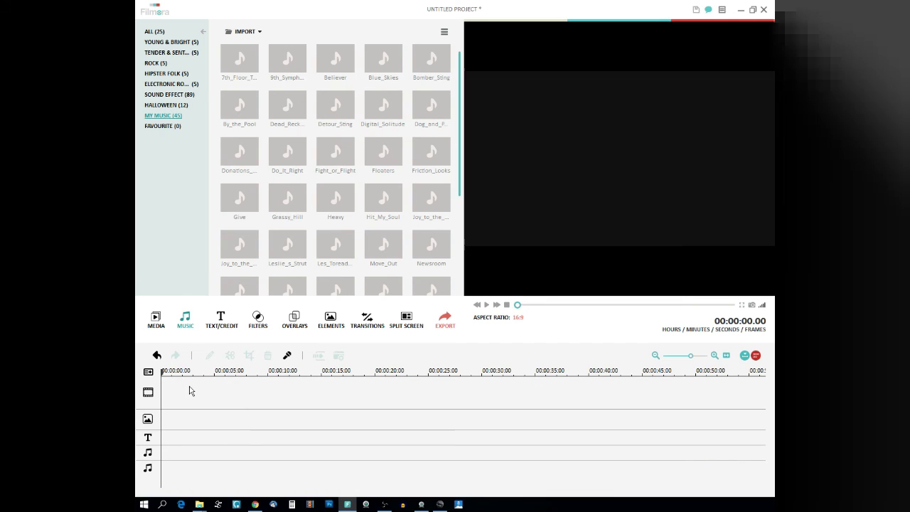
Import the exported Intro4 video from its folder into the media album and place it at the start of the empty video track.
{"action": "left_click", "coordinate": [156, 321]}
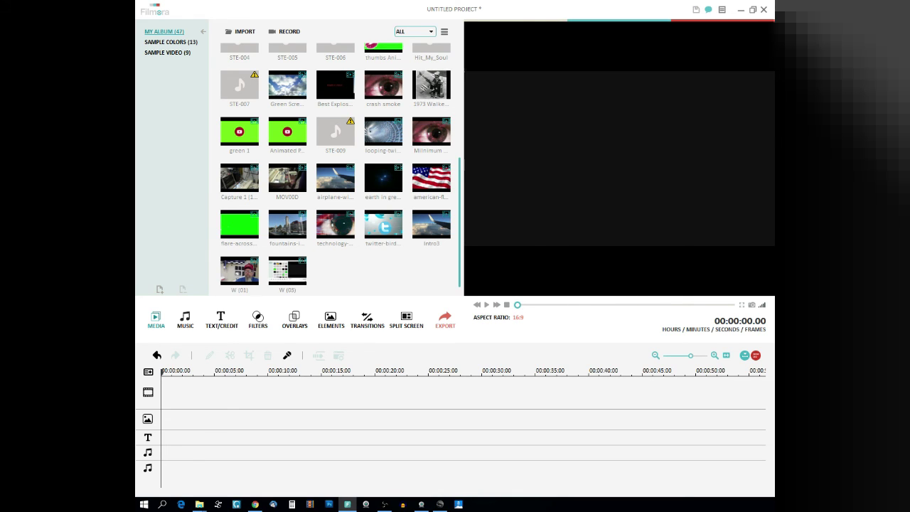
{"action": "left_click_drag", "start_coordinate": [661, 250], "coordinate": [334, 277]}
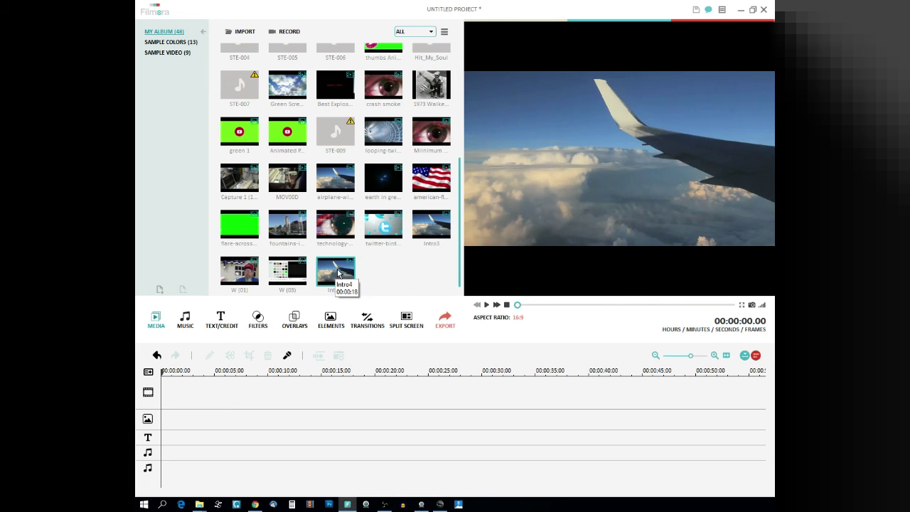
{"action": "left_click_drag", "start_coordinate": [339, 273], "coordinate": [180, 391]}
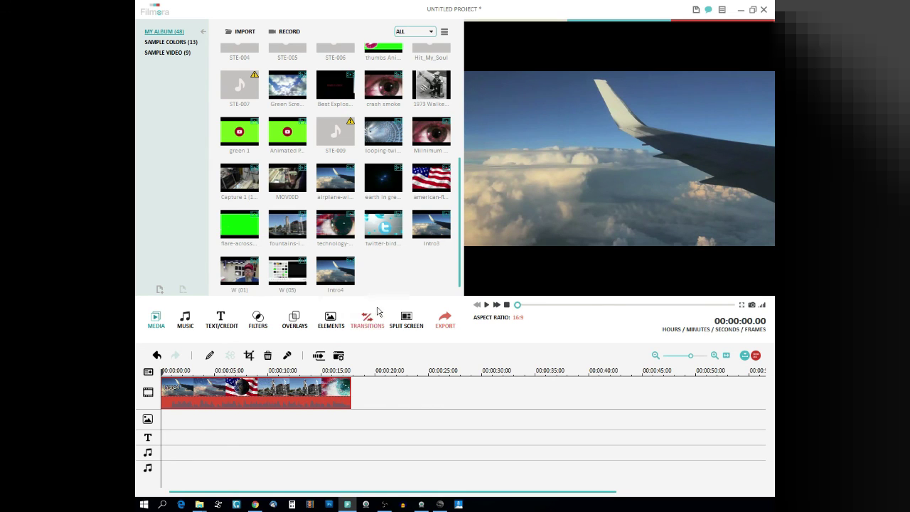
Play back the Intro4 clip from the start and switch to File Explorer.
{"action": "left_click", "coordinate": [487, 305]}
{"action": "left_click", "coordinate": [200, 504]}
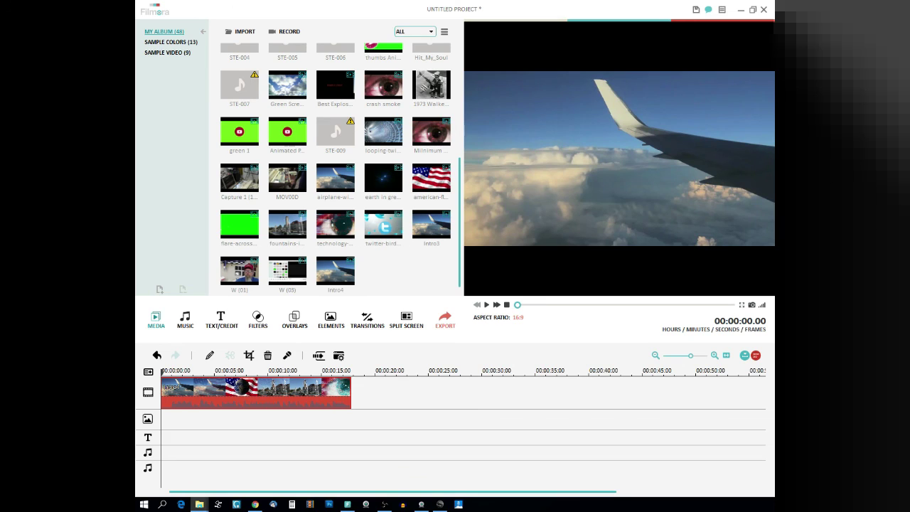